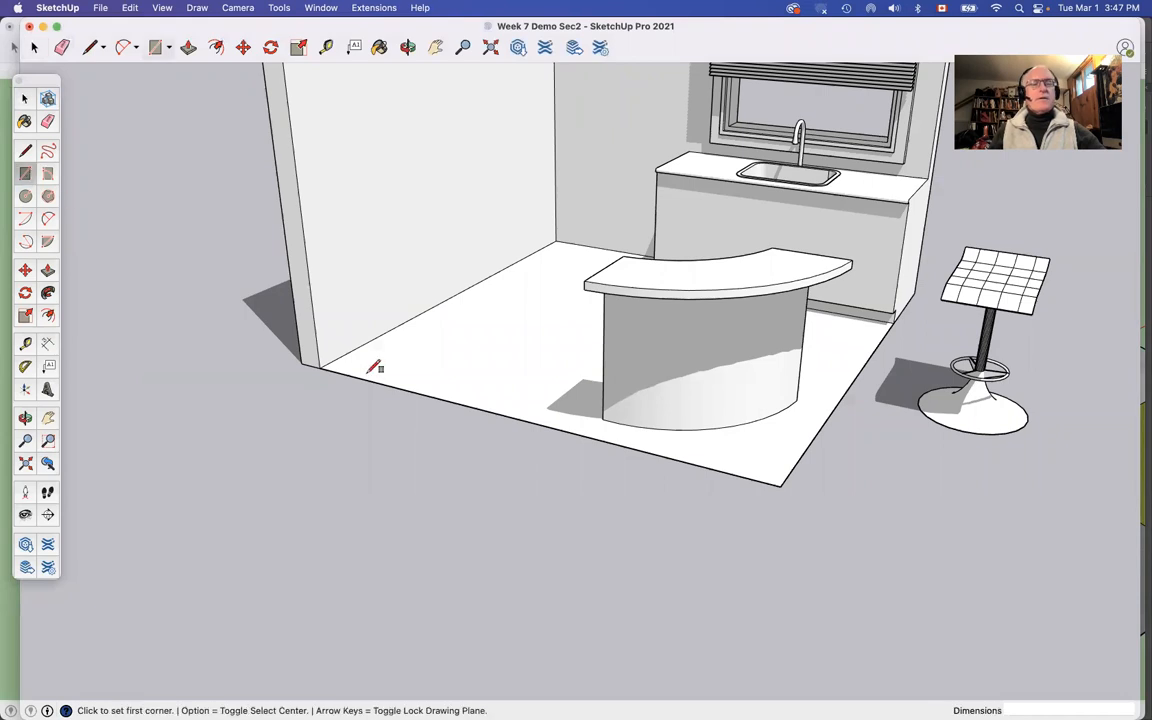
Step: Draw an 18 by 18 inch rectangle on the ground in front of the room
left_click(407, 491)
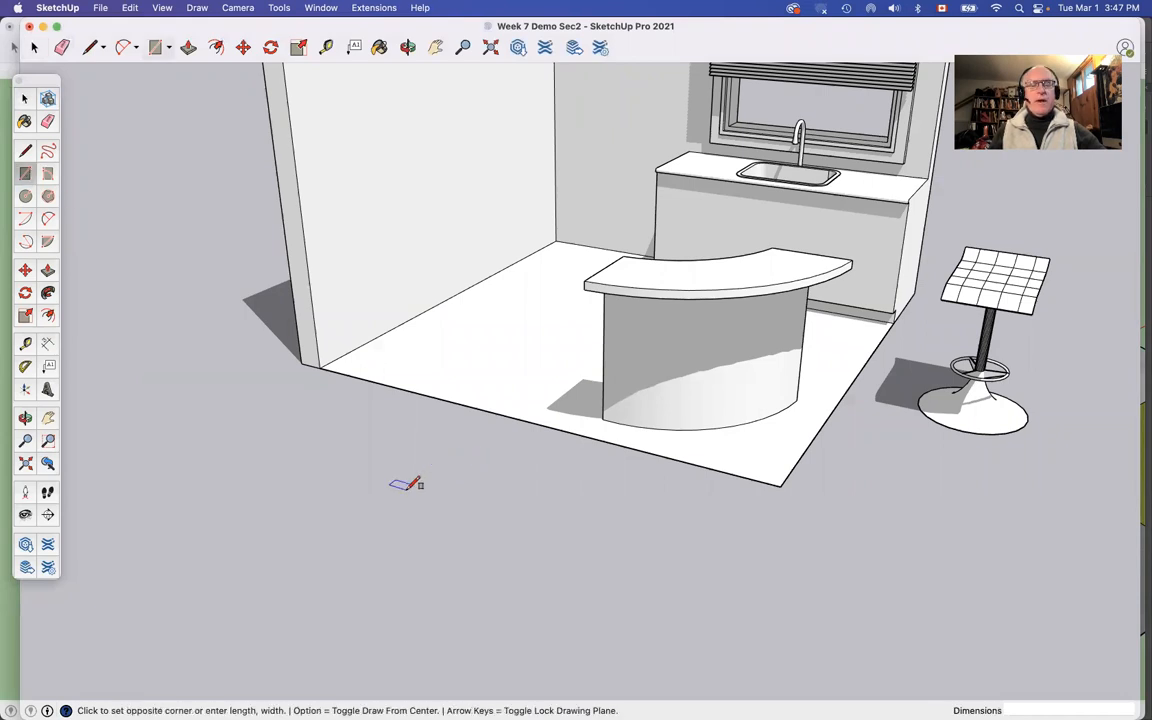
left_click(456, 541)
type("18,1u8")
key("Return")
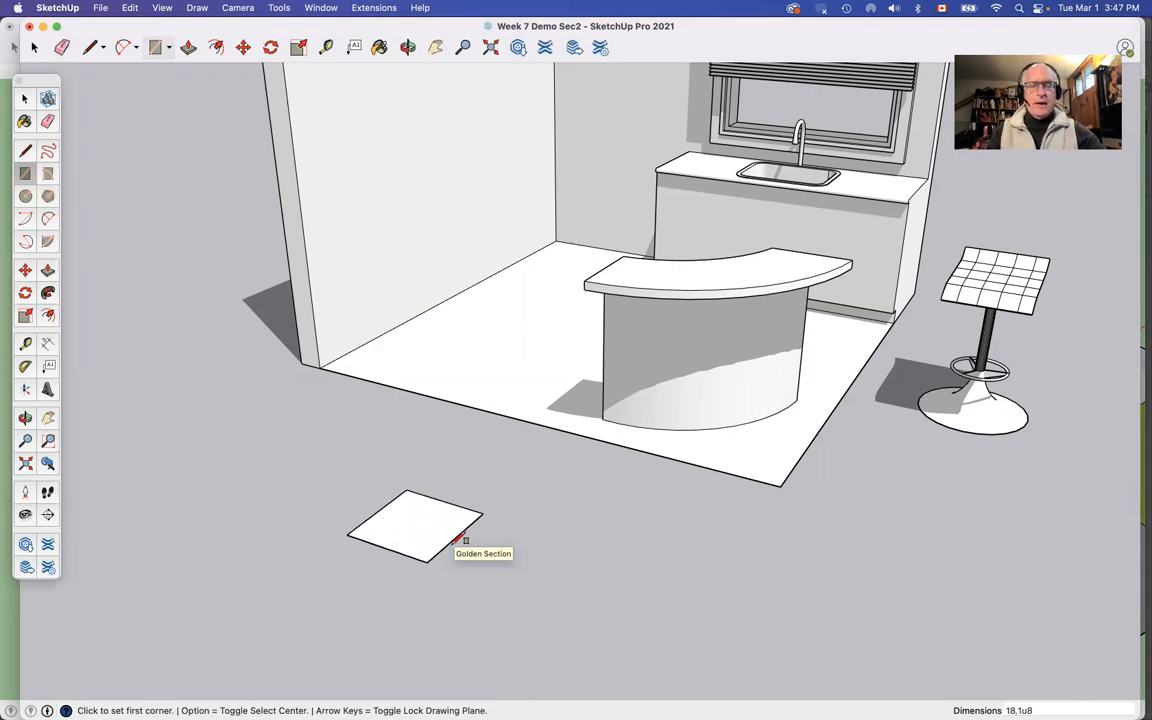
Step: Extrude the square up 2 inches with Push/Pull to form the stool seat slab
key("p")
left_click(440, 539)
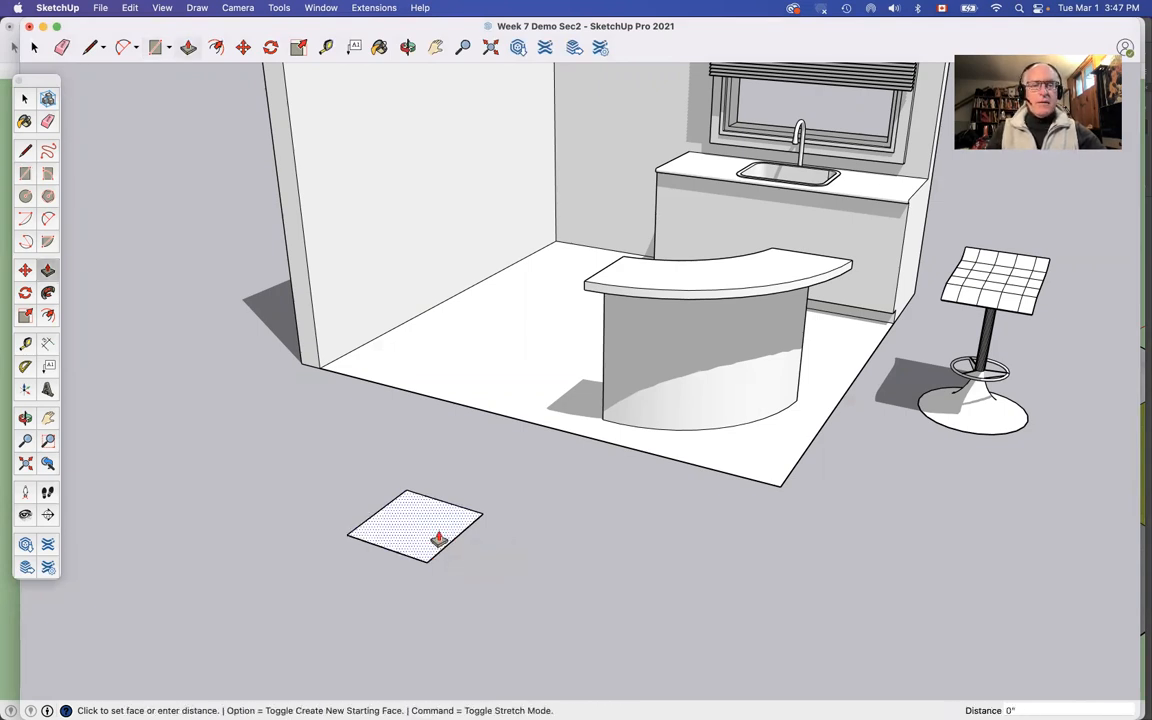
type("2")
key("Return")
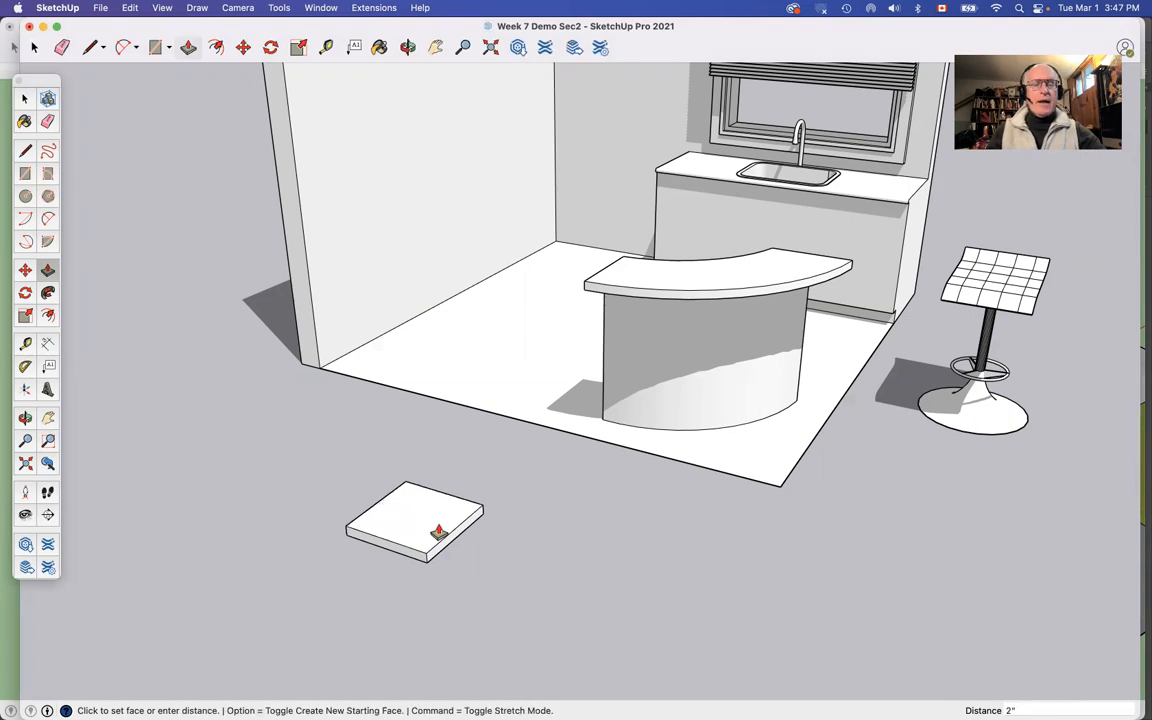
Step: Draw an arc on the slab's front face along its upper edge, about 1' 1 1/2" wide with a bulge of about 15/16"
scroll(438, 533, "up", 6)
scroll(438, 533, "down", 2)
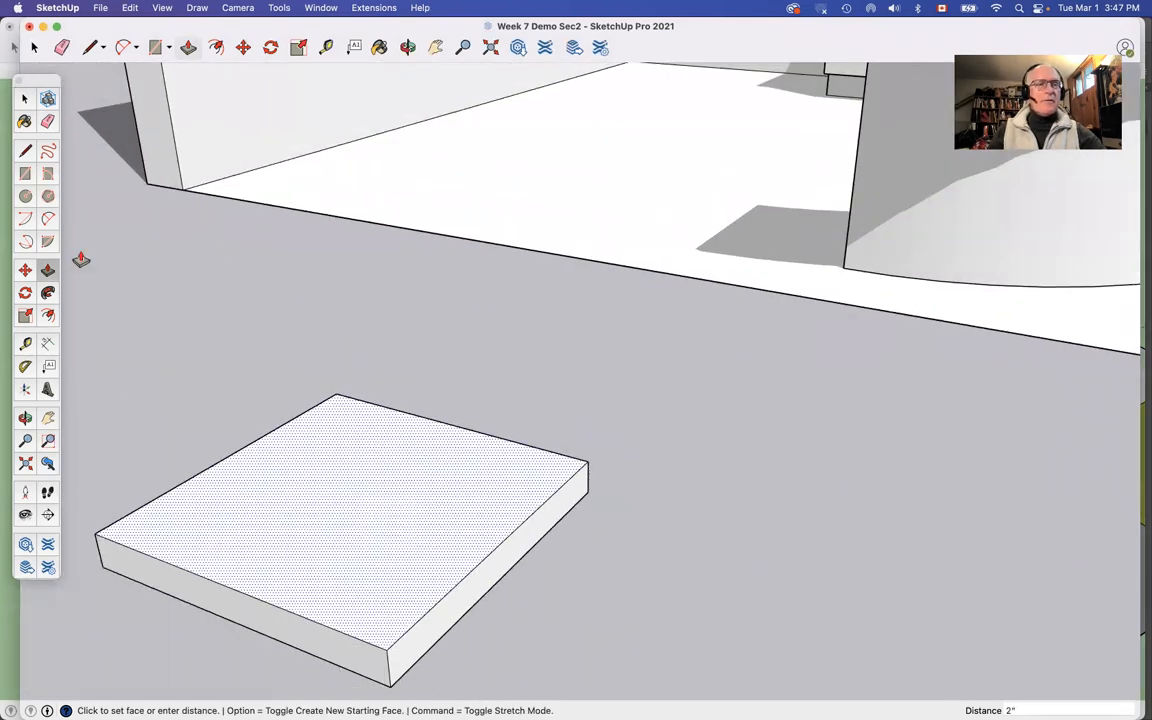
left_click(47, 218)
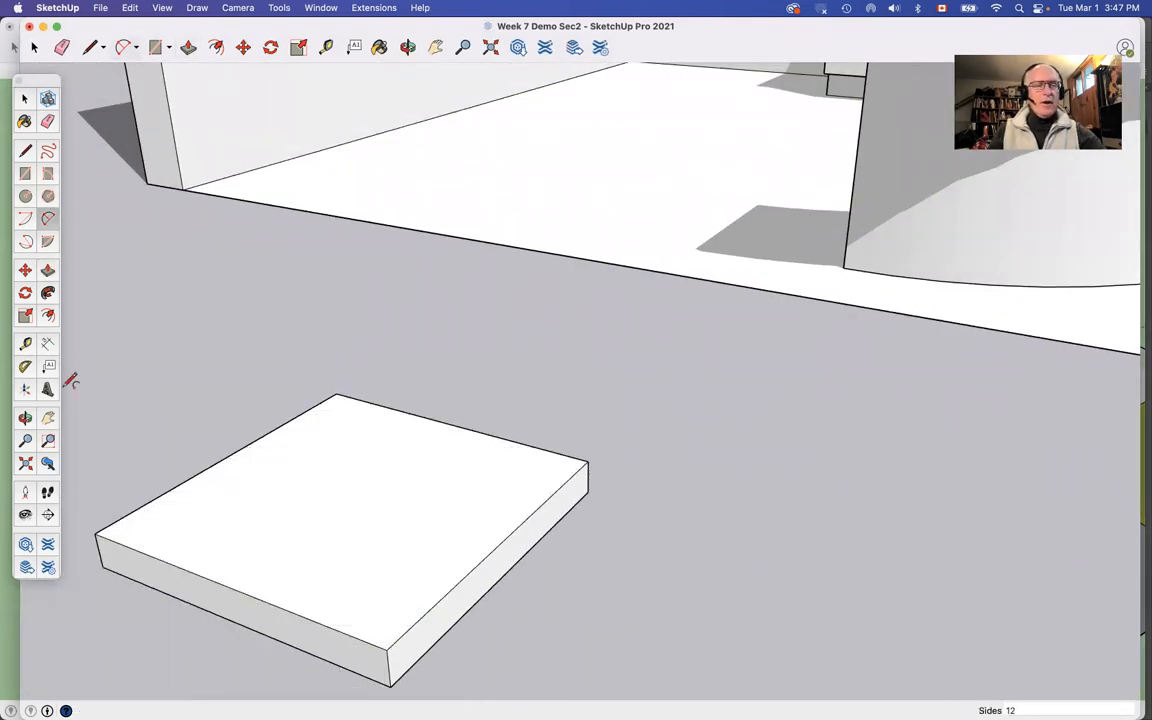
left_click(137, 550)
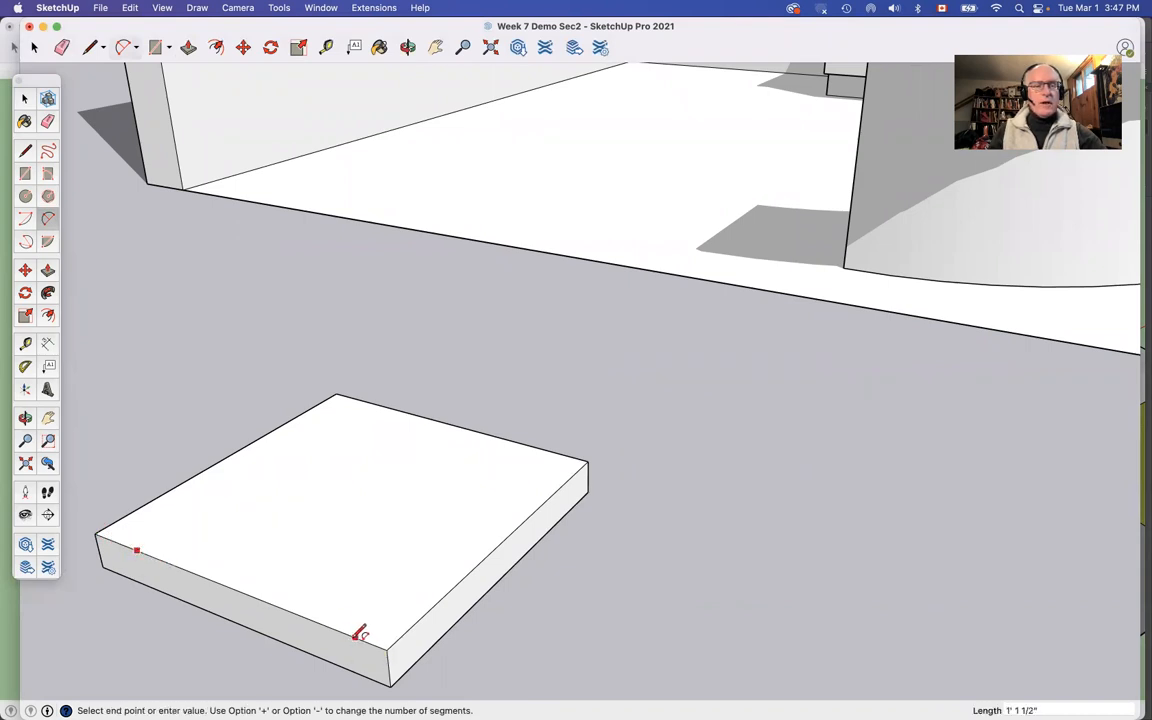
left_click(352, 636)
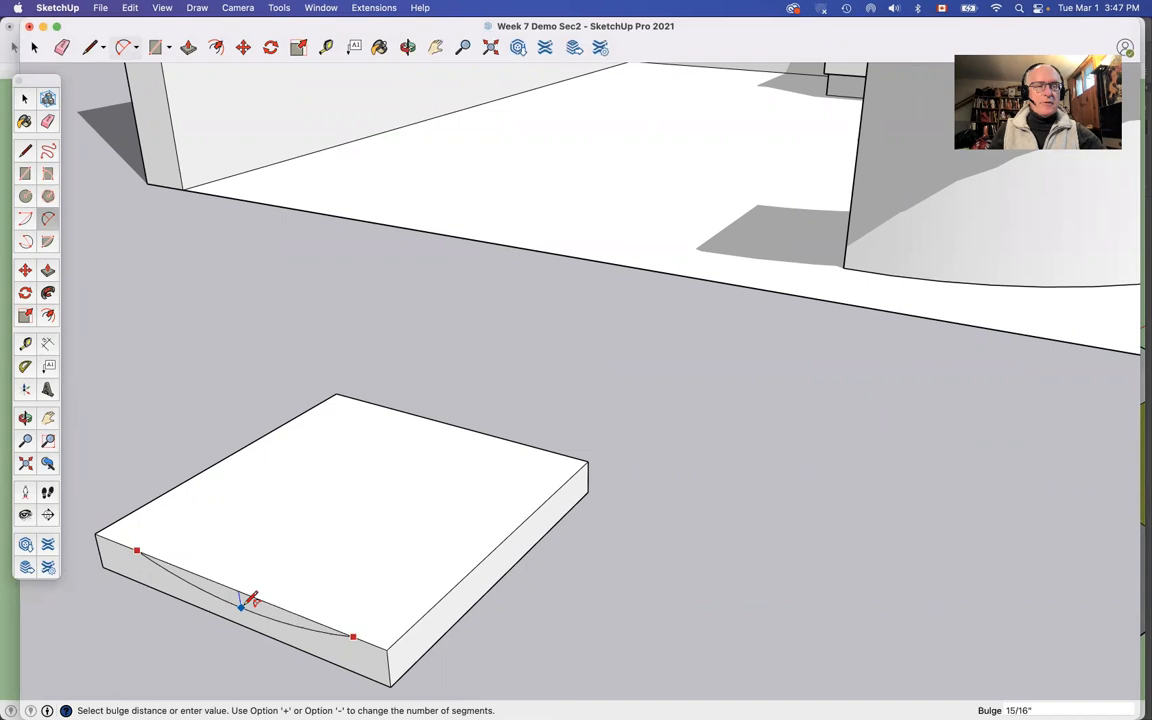
left_click(241, 605)
Step: Push the arc-shaped face back through the slab's full 1' 6" depth to carve out a curved seat
key("p")
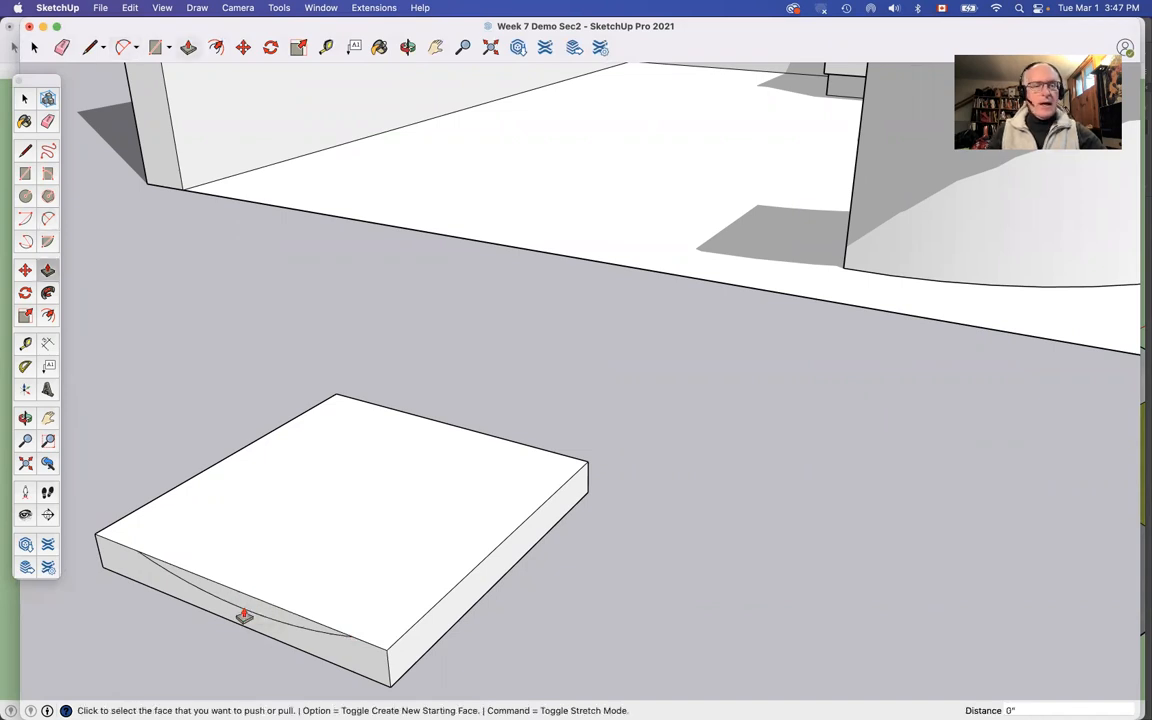
left_click(243, 603)
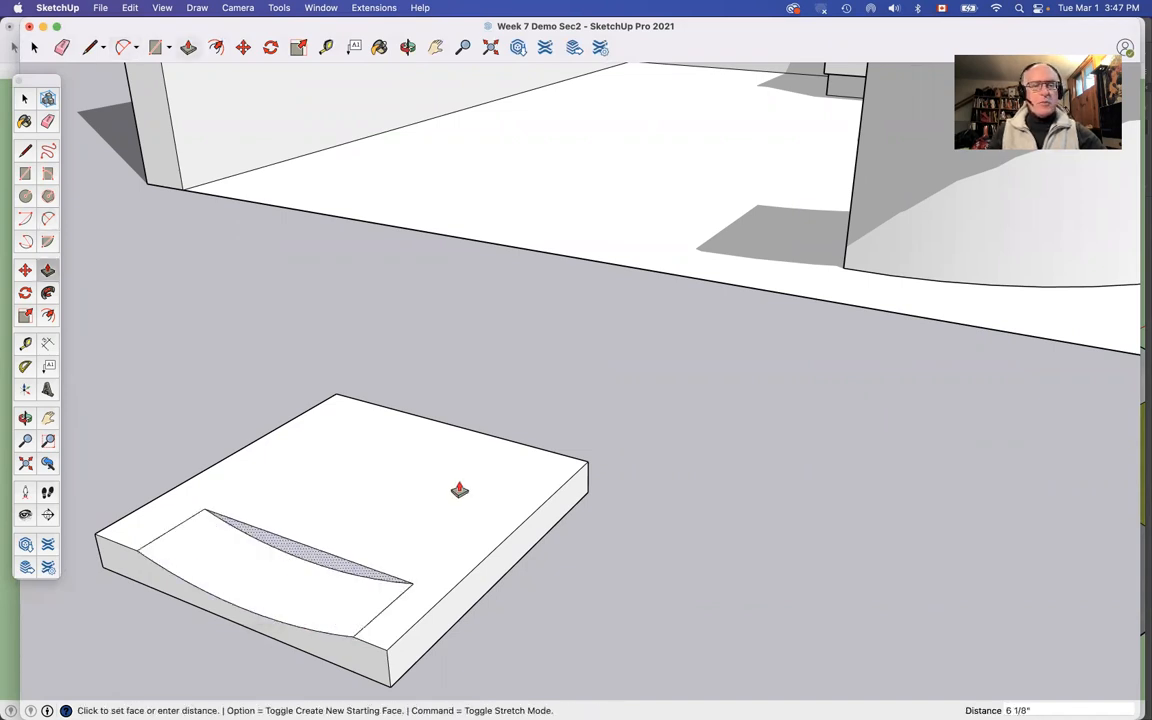
left_click(558, 436)
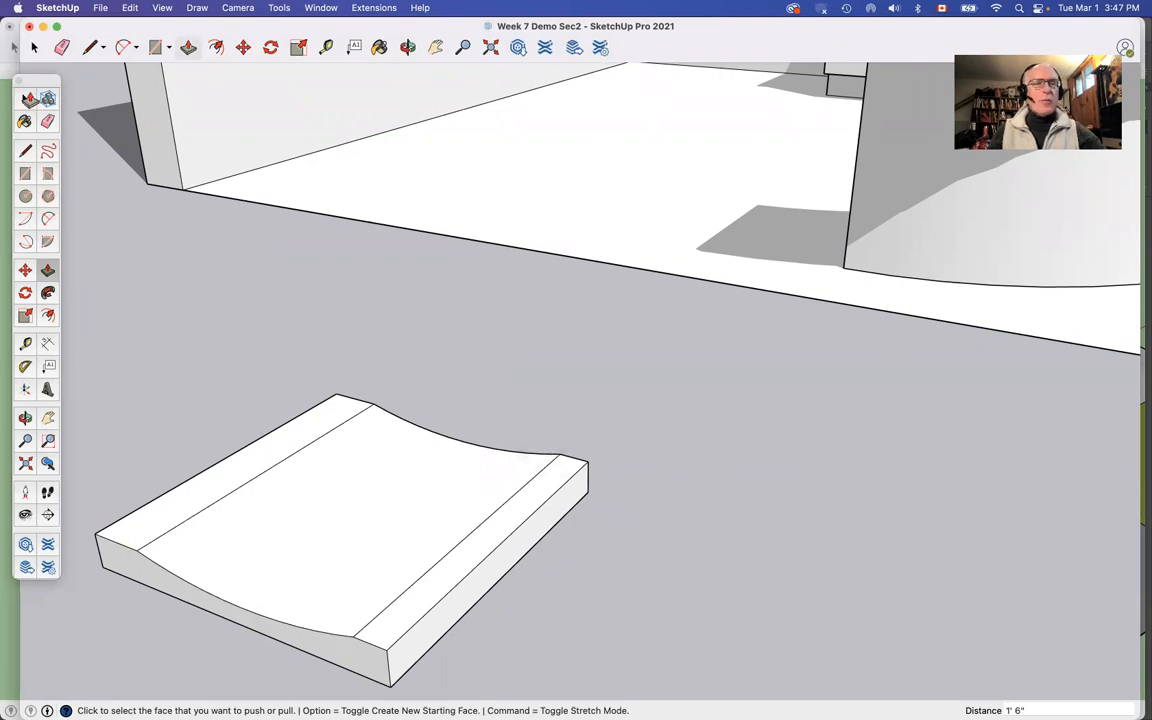
Step: Select all of the connected seat geometry and make it a group
left_click(25, 98)
triple_click(296, 483)
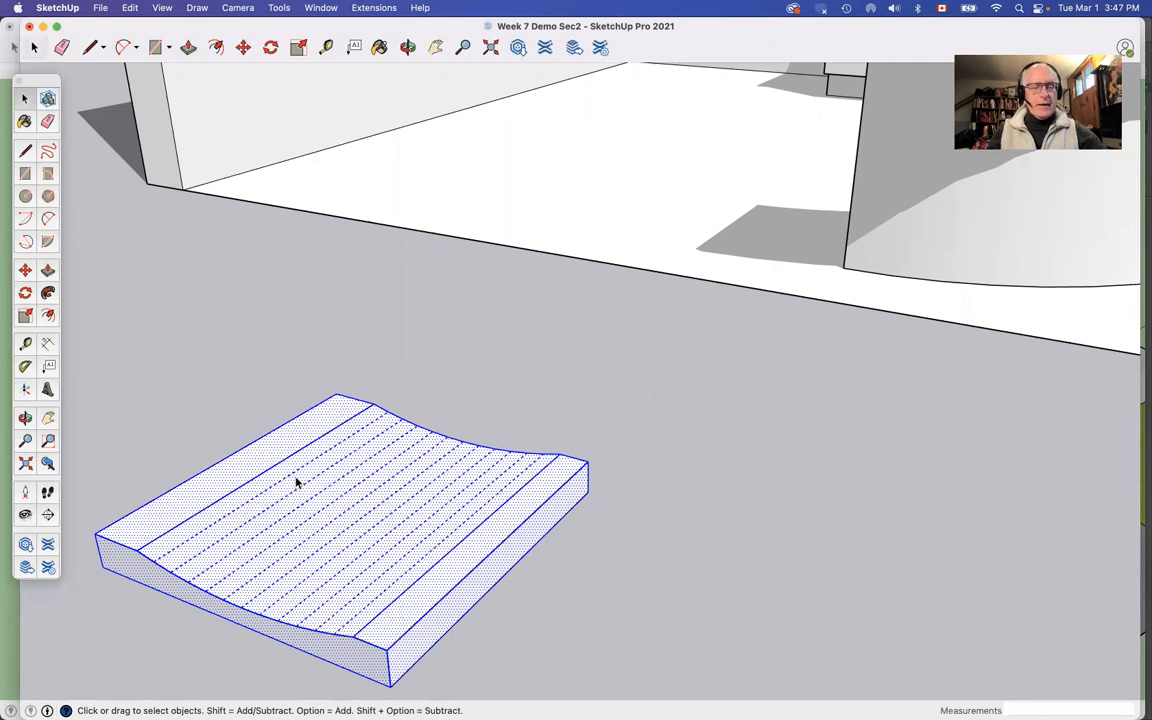
right_click(296, 483)
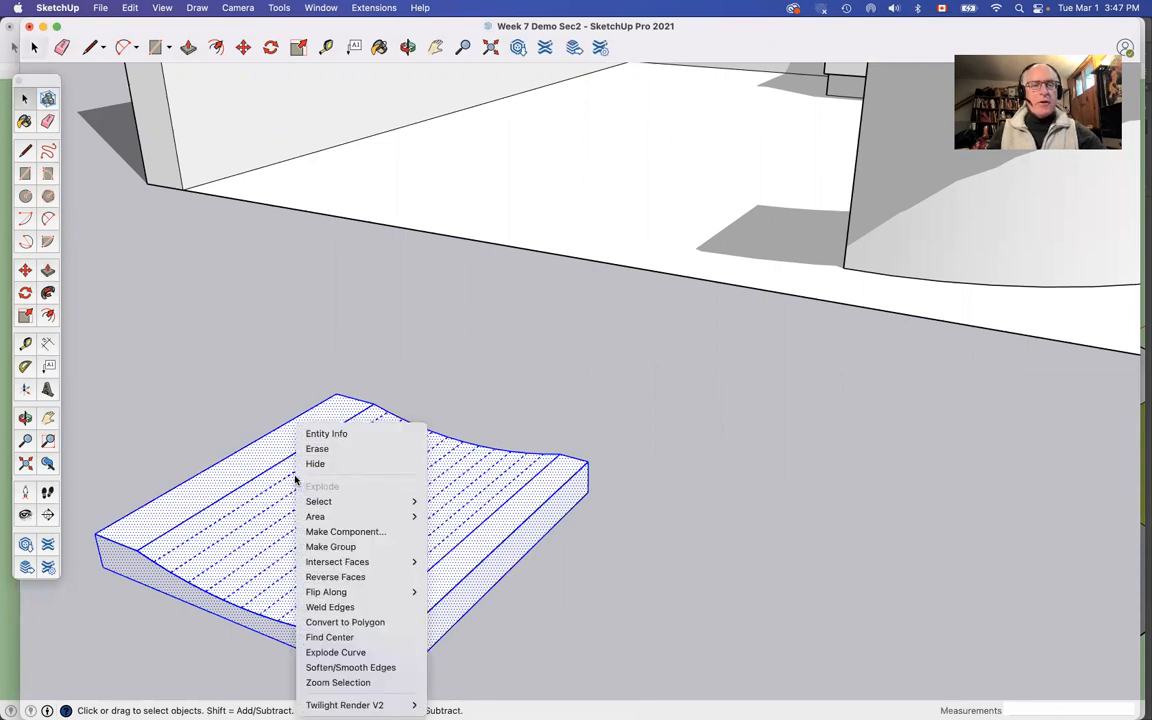
left_click(327, 547)
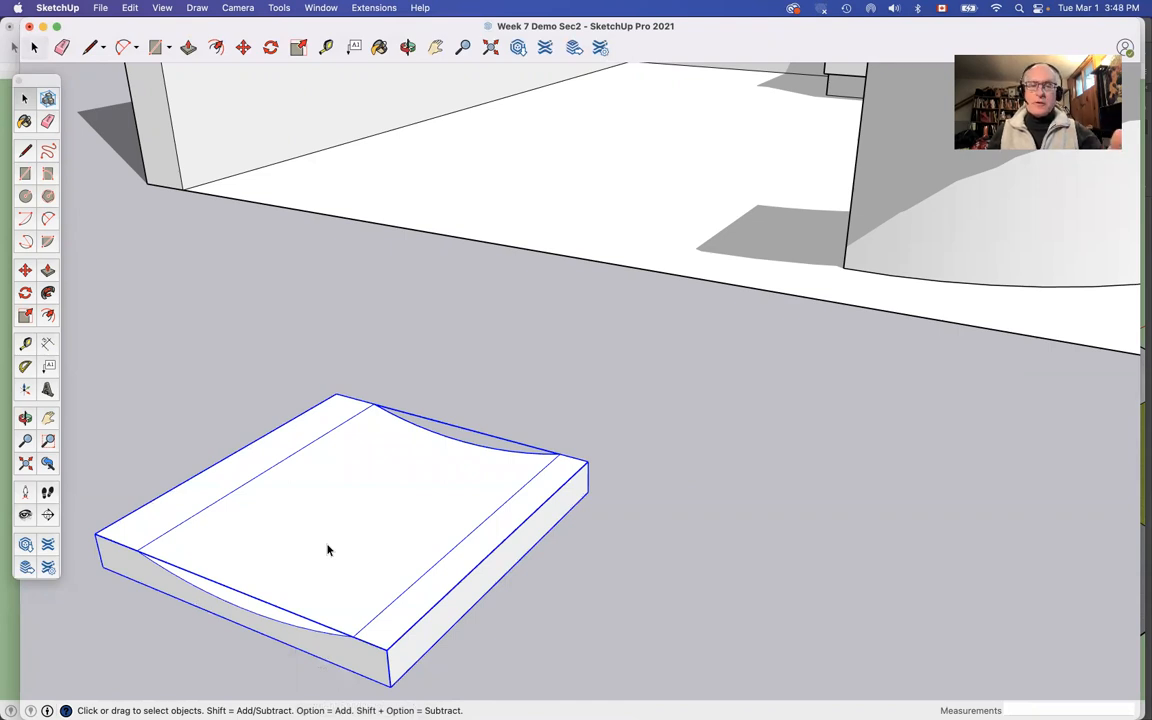
Step: Move the seat group straight up 30 inches along the blue axis
key("p")
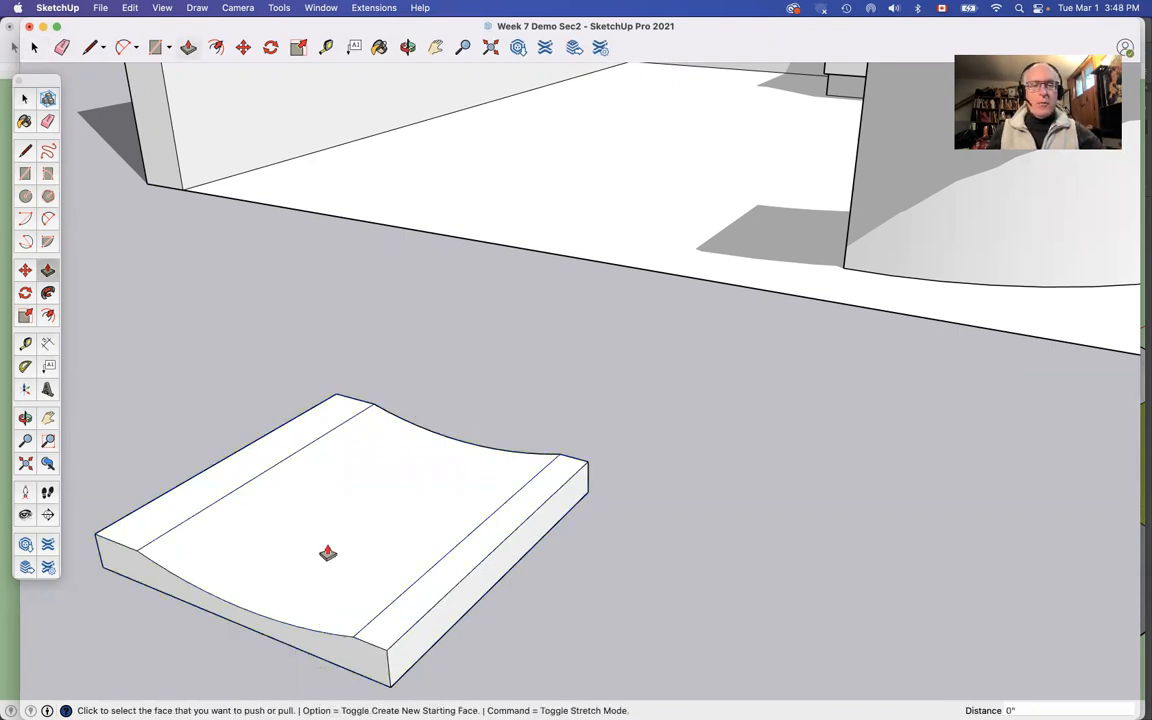
key("m")
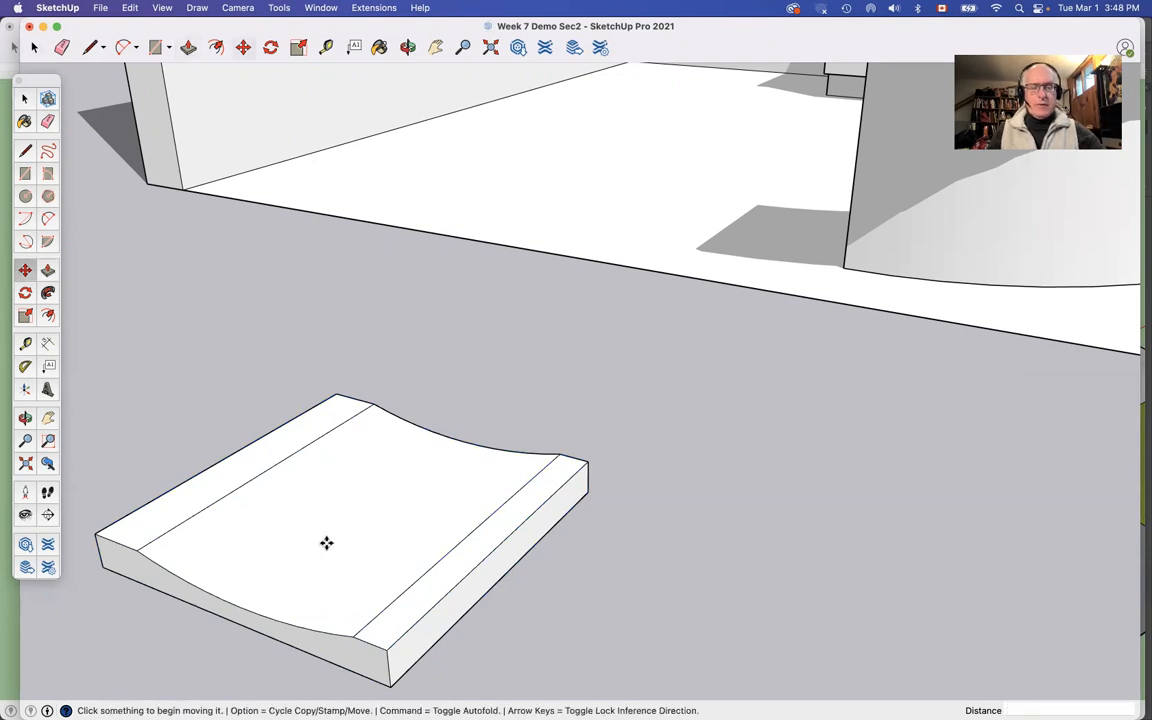
key("space")
left_click(327, 549)
key("m")
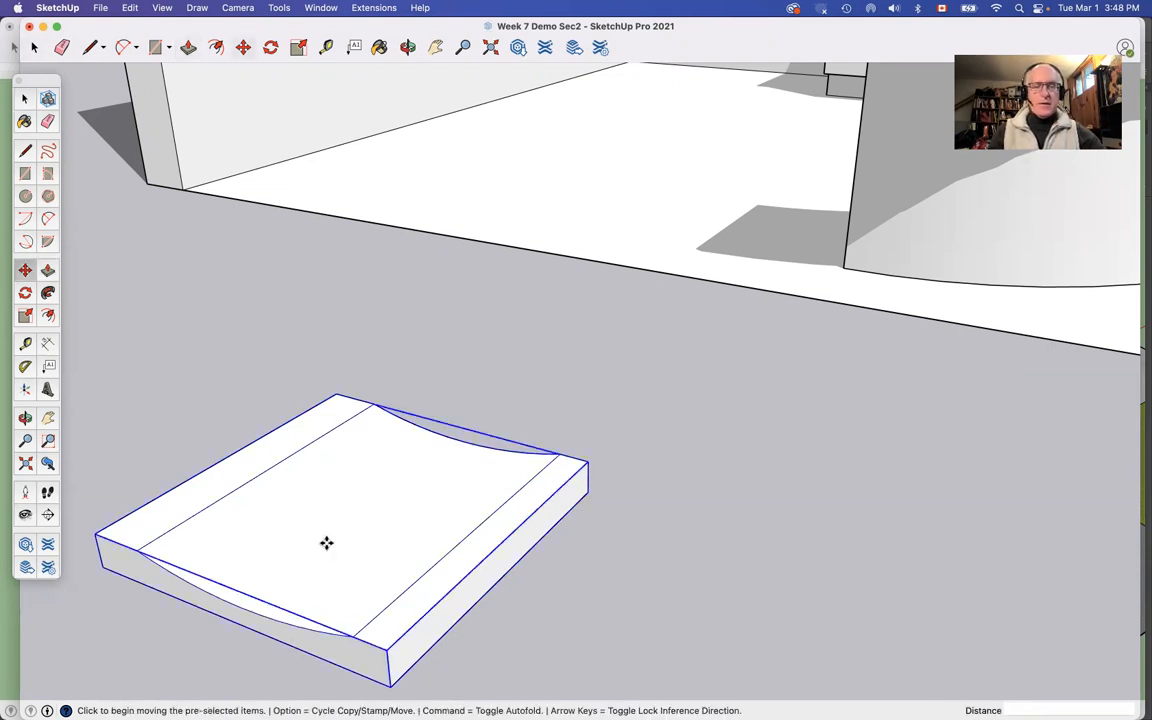
left_click(326, 543)
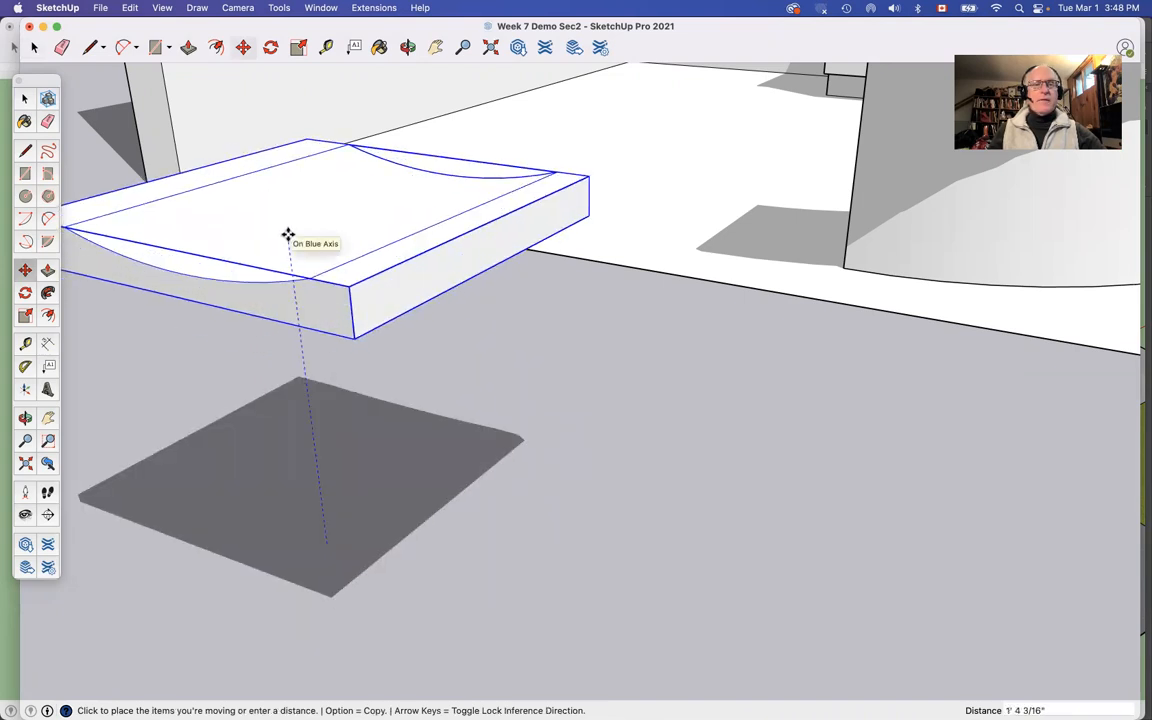
type("30")
key("Return")
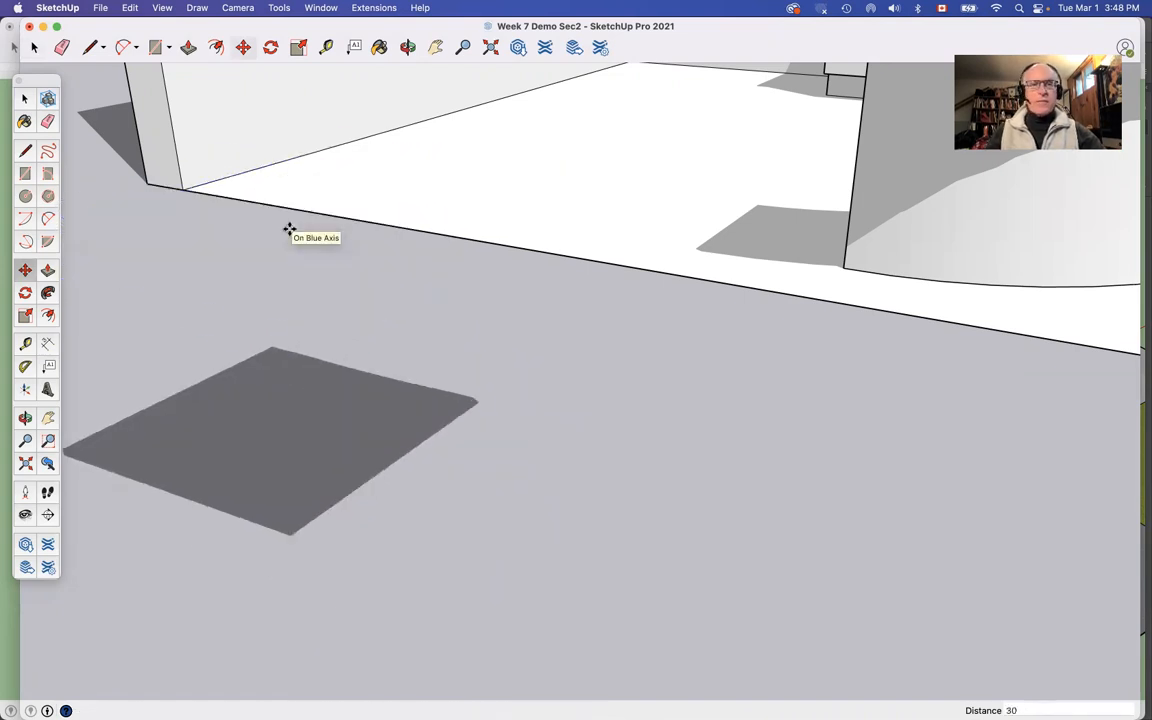
scroll(289, 229, "down", 6)
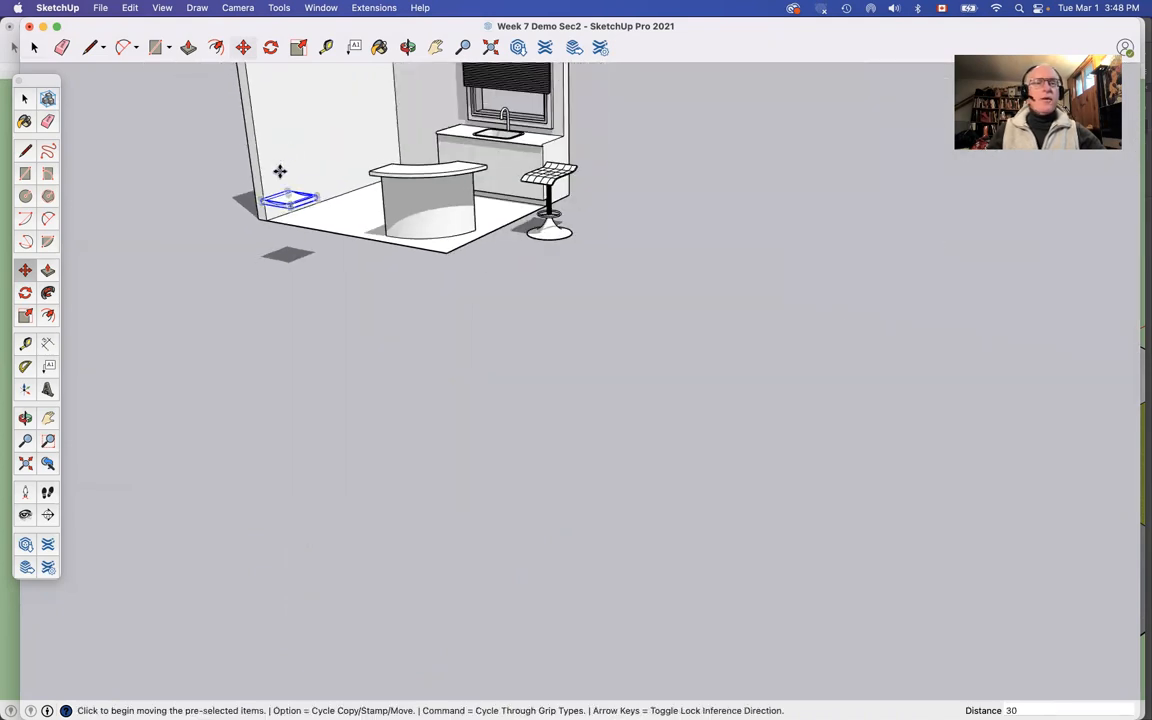
scroll(279, 171, "up", 2)
scroll(279, 171, "up", 3)
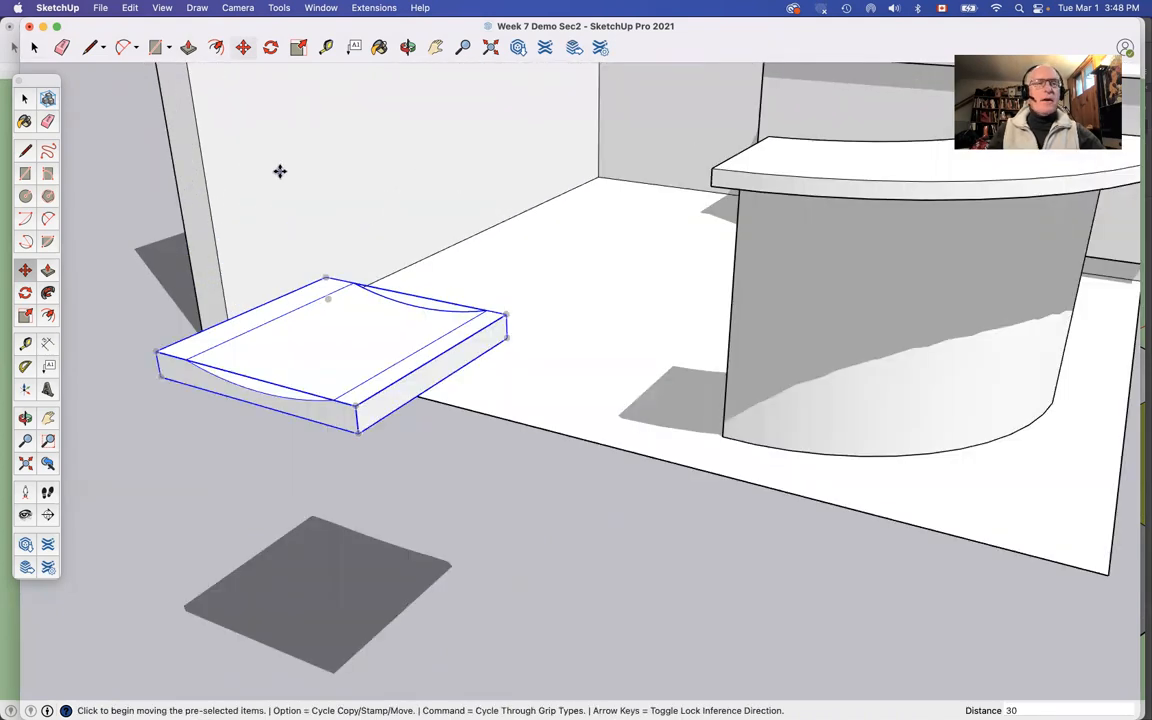
left_click(24, 97)
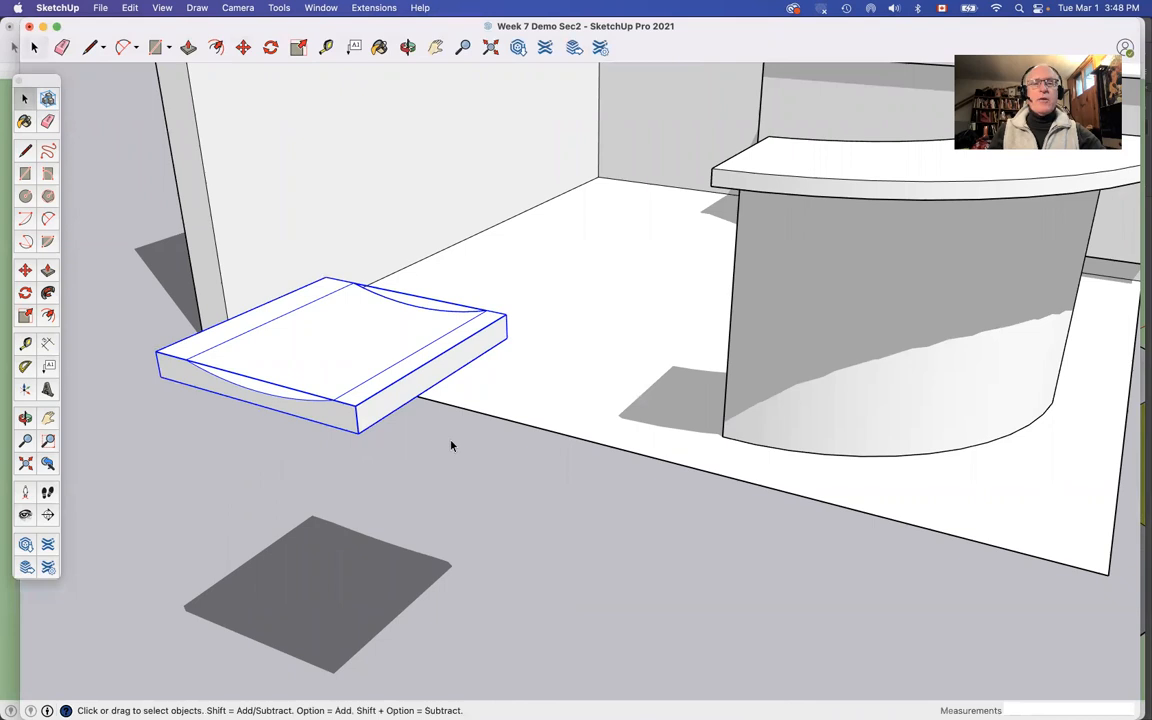
Step: Draw a 2 by 2 inch square at the front corner of the seat's underside, beside the wall
scroll(452, 446, "up", 3)
scroll(453, 445, "down", 5)
scroll(442, 429, "up", 2)
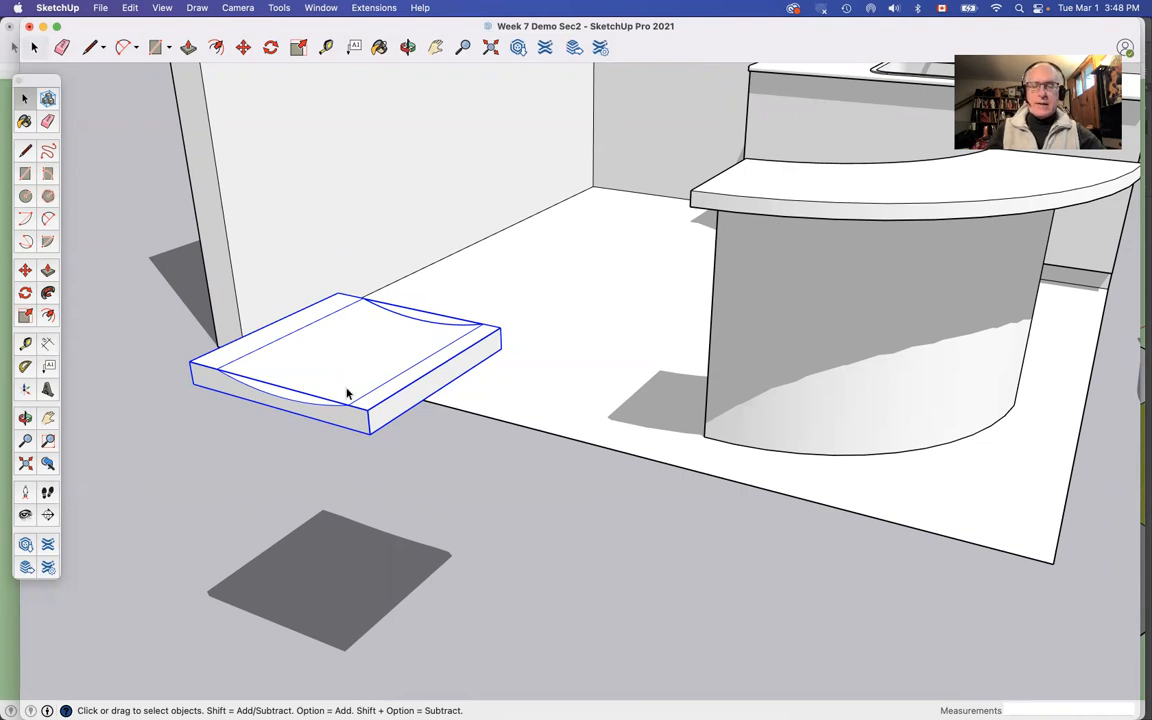
key("m")
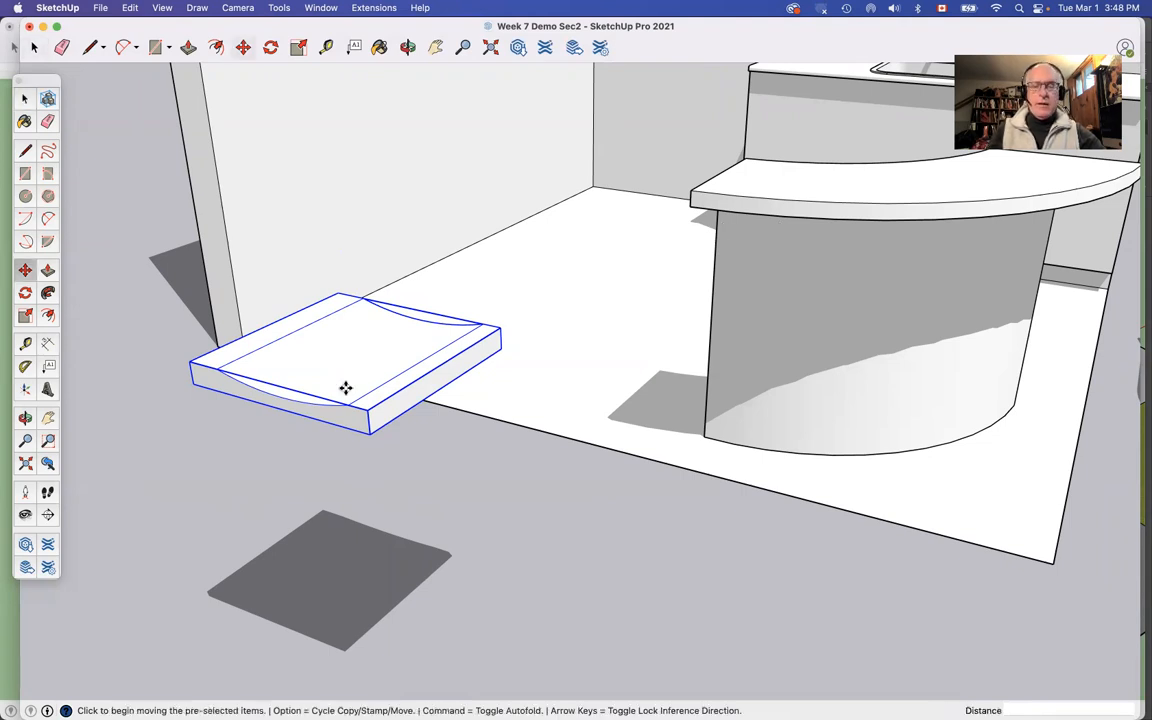
key("o")
left_click_drag(334, 386, 419, 193)
left_click_drag(428, 60, 441, 99)
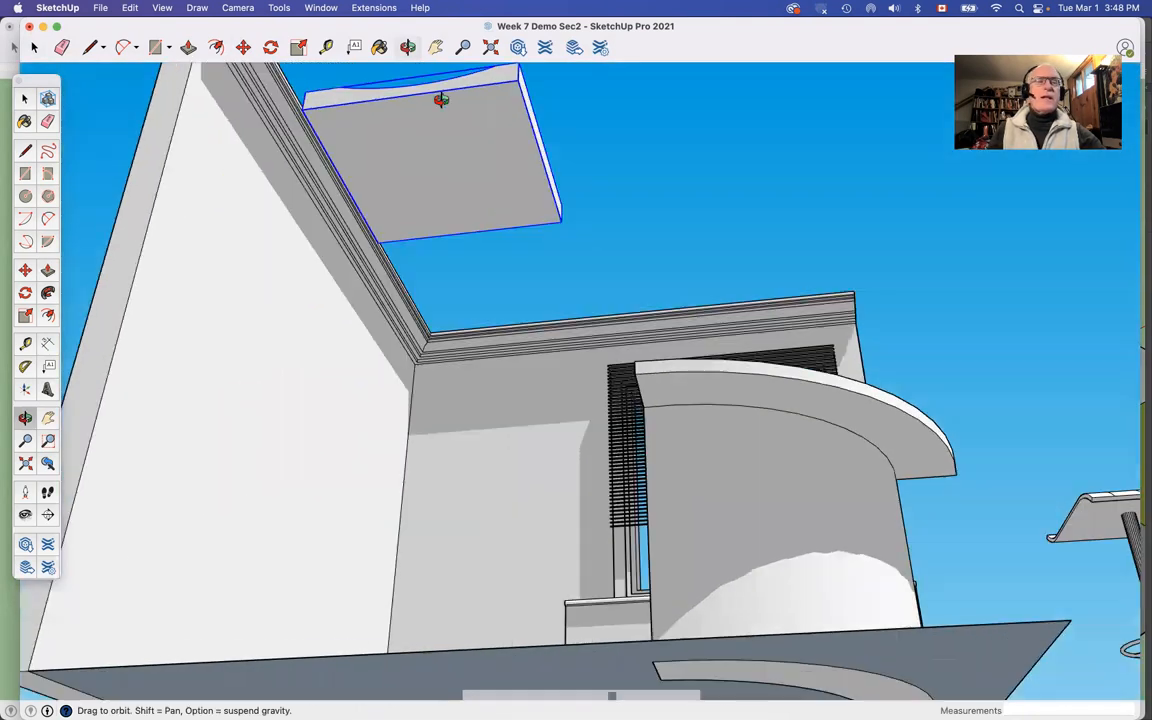
left_click(25, 173)
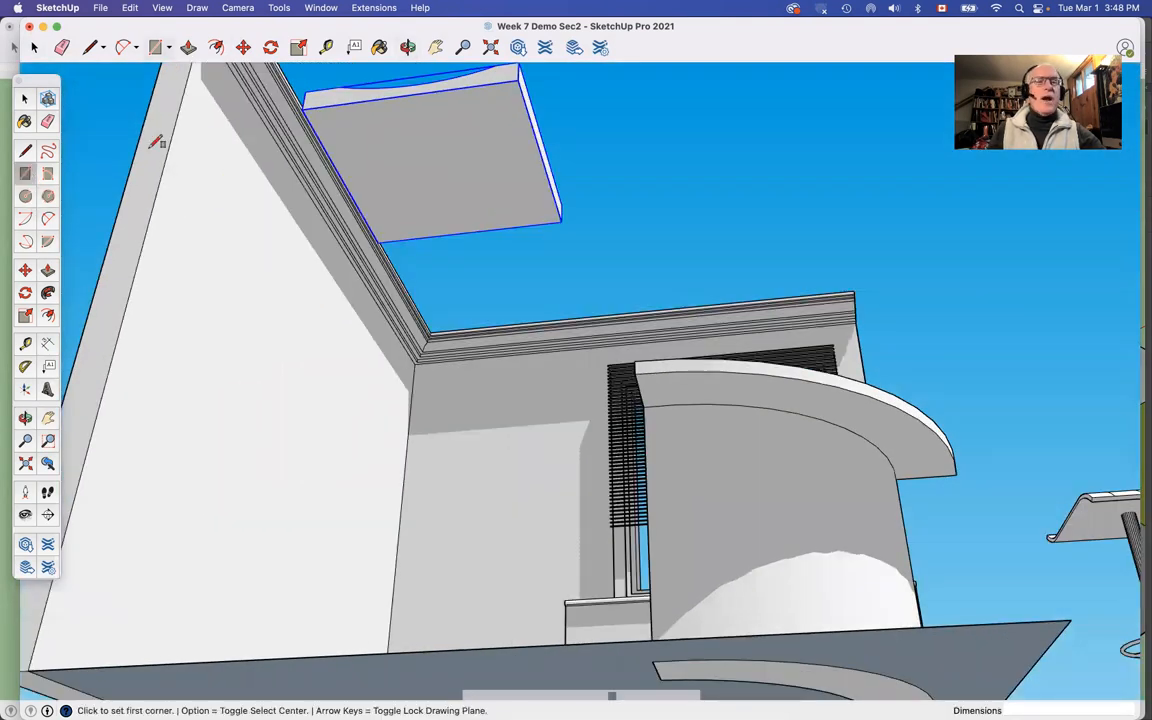
left_click(302, 108)
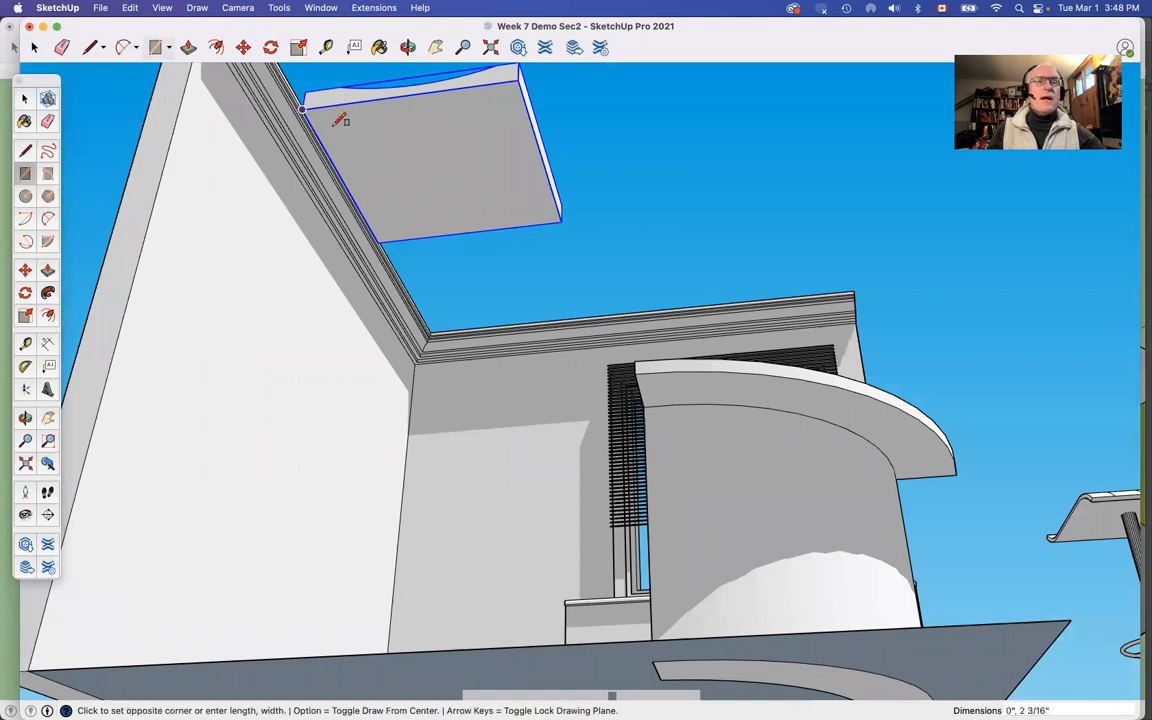
left_click(344, 126)
type("2.2")
key("Return")
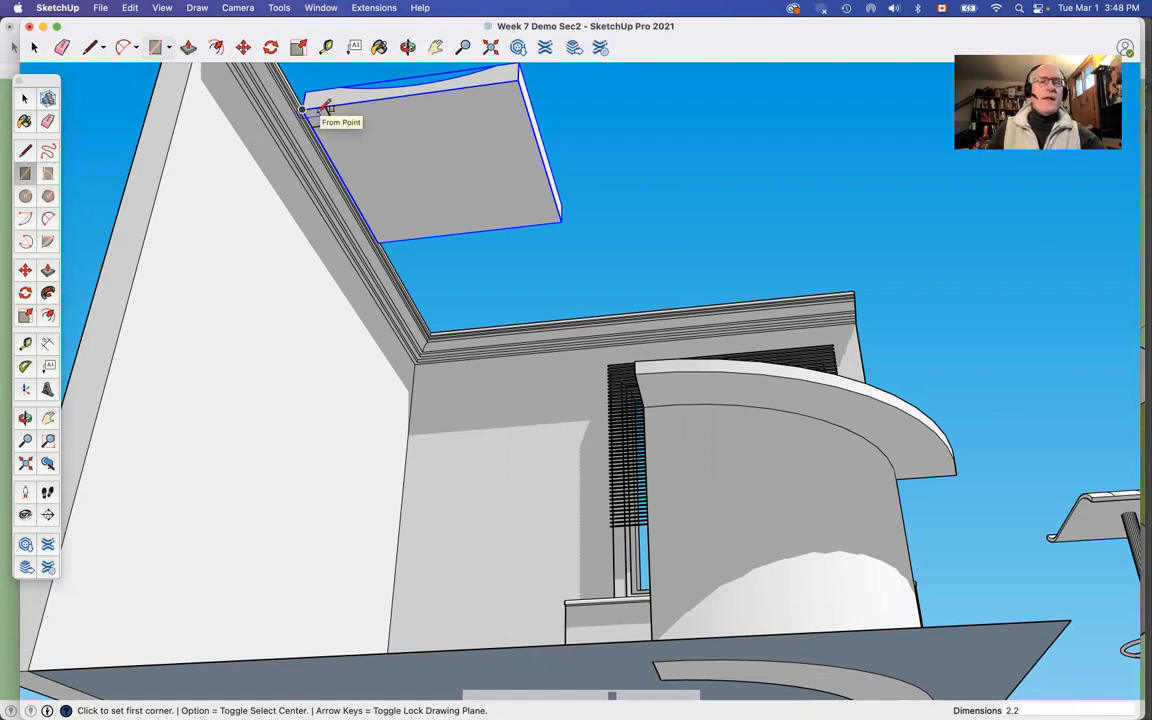
Step: Extrude the small square down 2' 6" from the seat's underside to form a stool leg
scroll(325, 108, "down", 5)
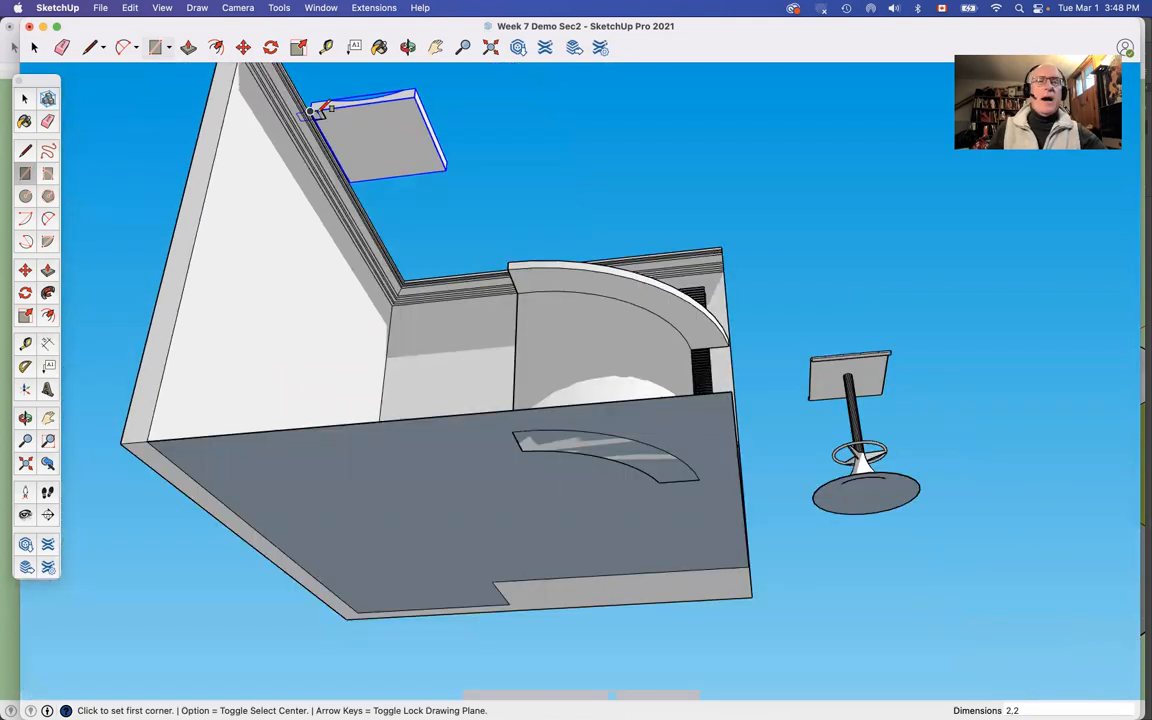
scroll(322, 110, "up", 6)
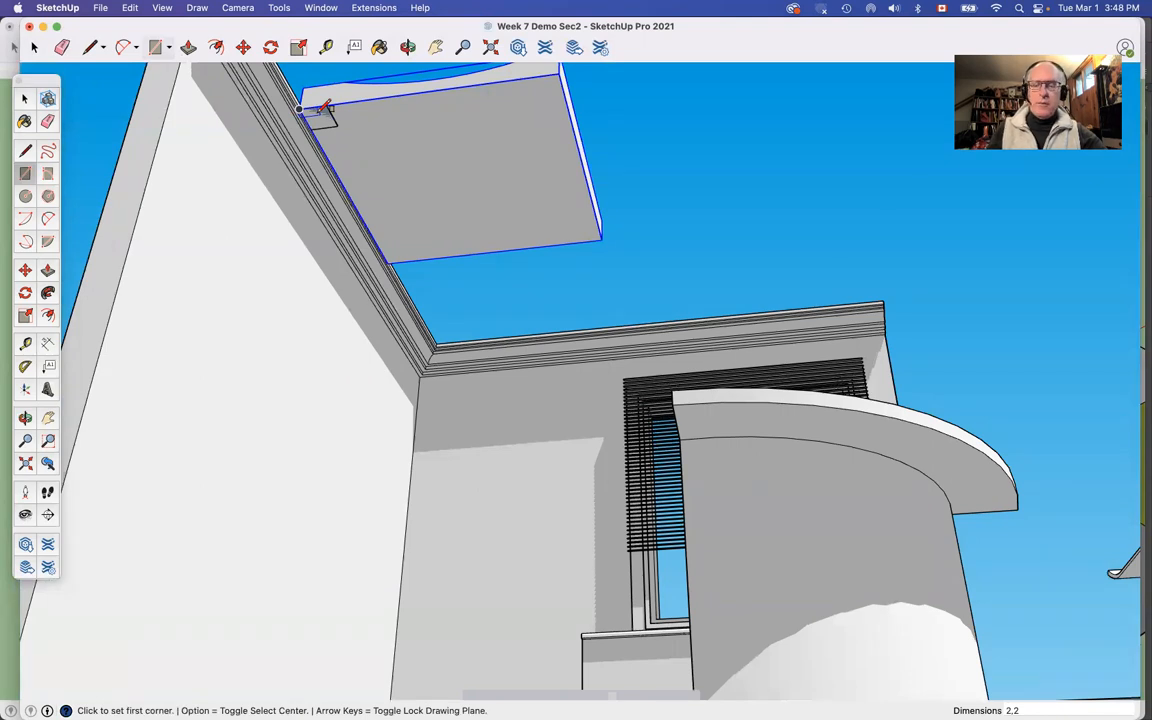
key("p")
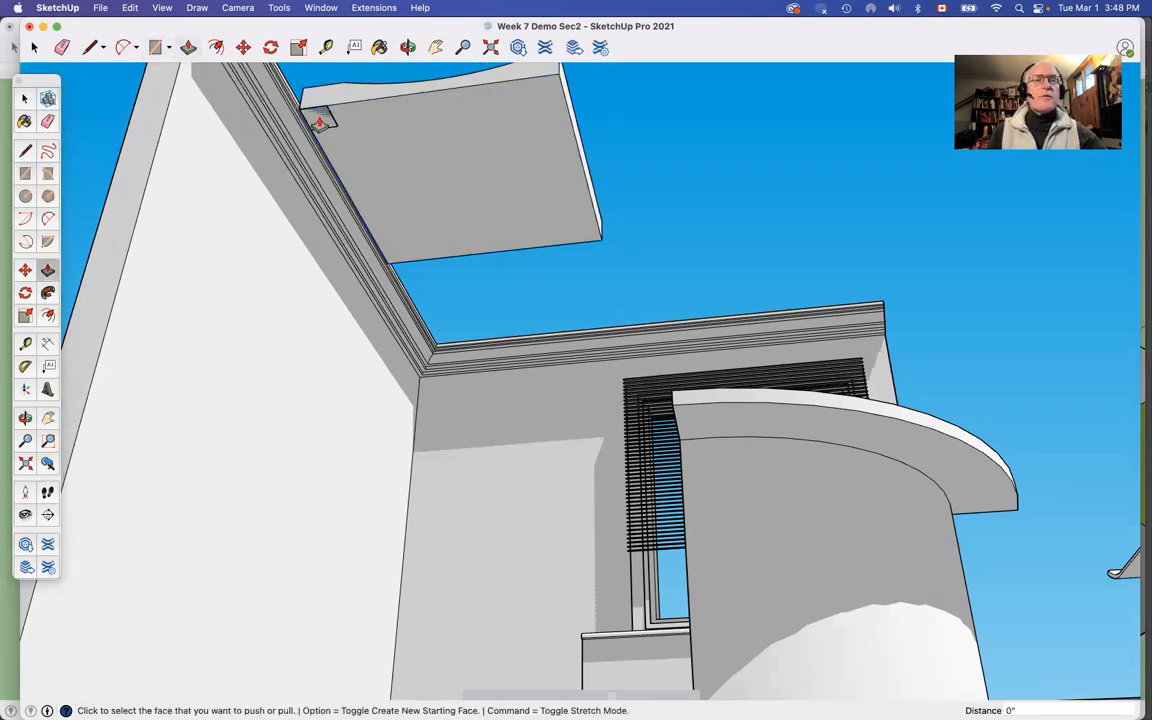
left_click_drag(322, 116, 305, 318)
type("2'6")
key("Return")
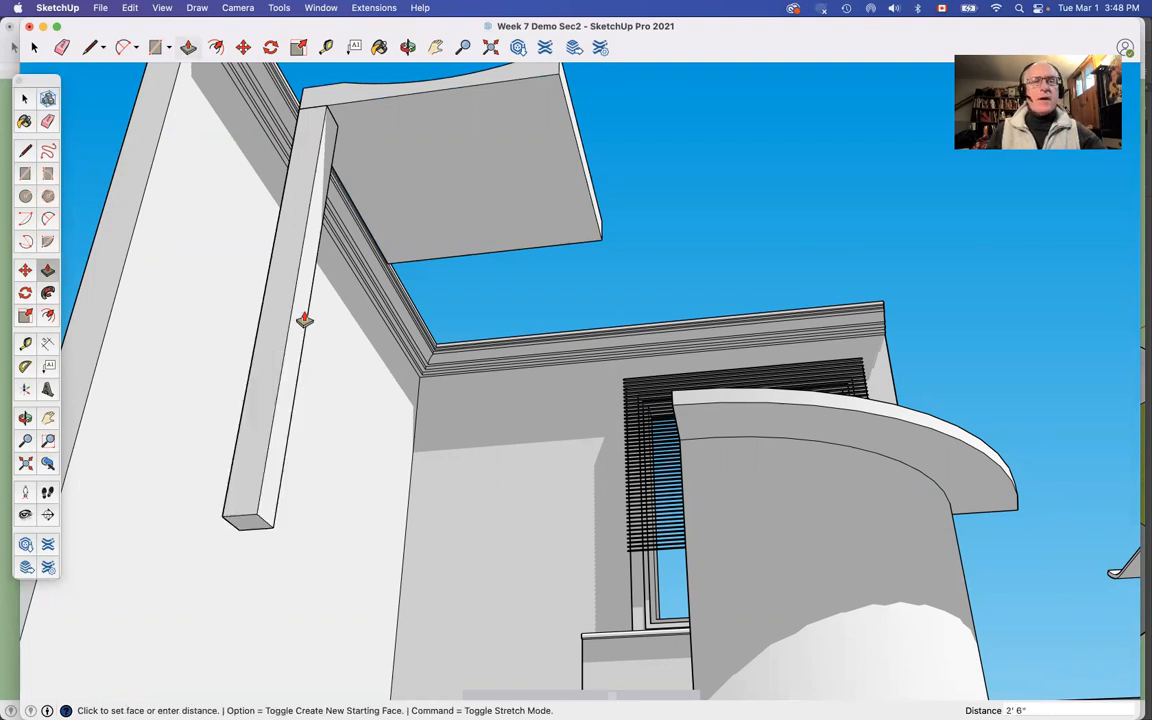
key("space")
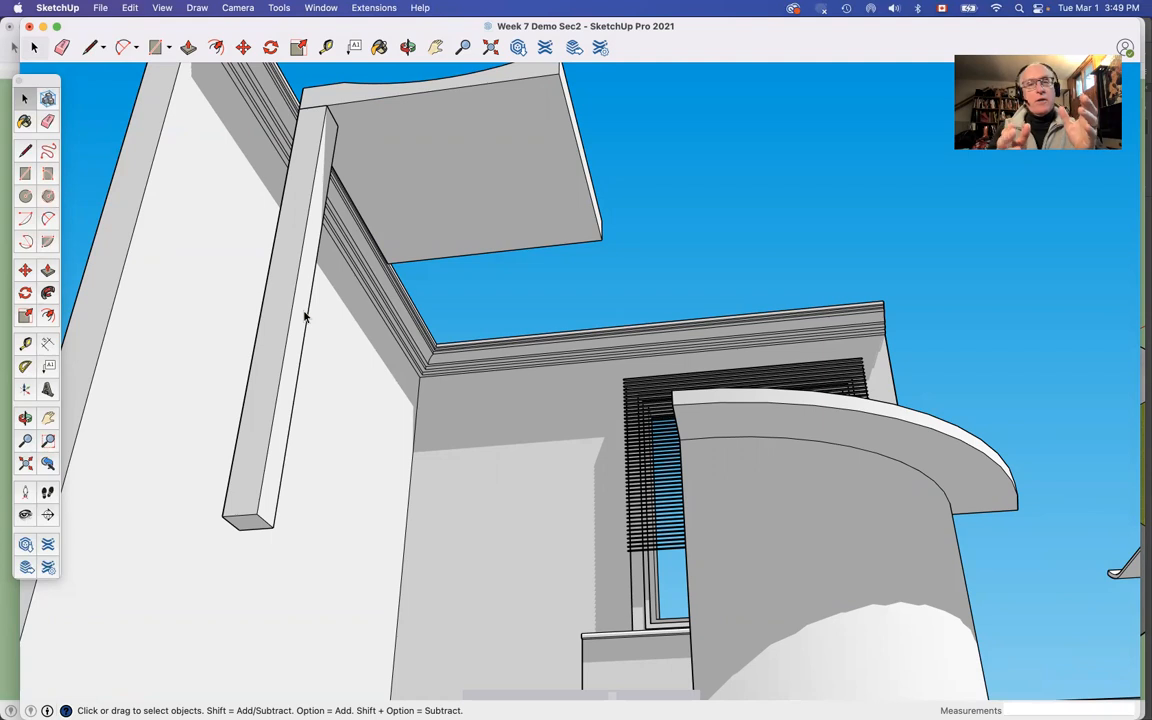
scroll(305, 316, "down", 4)
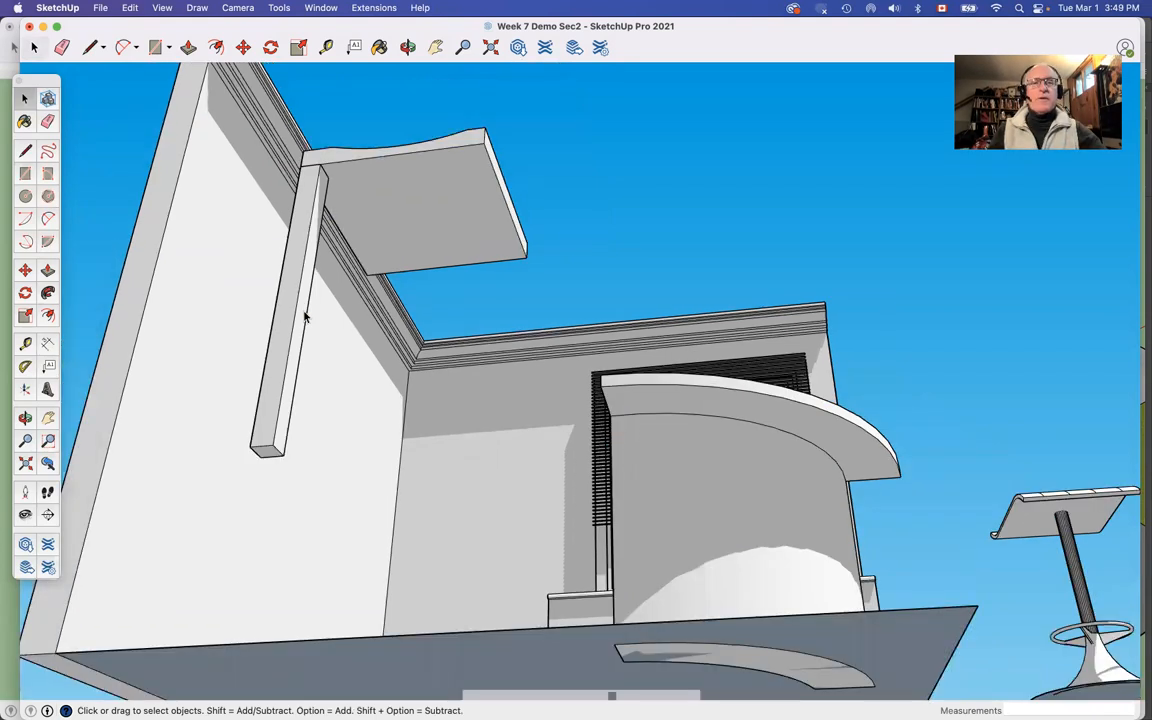
scroll(305, 316, "up", 3)
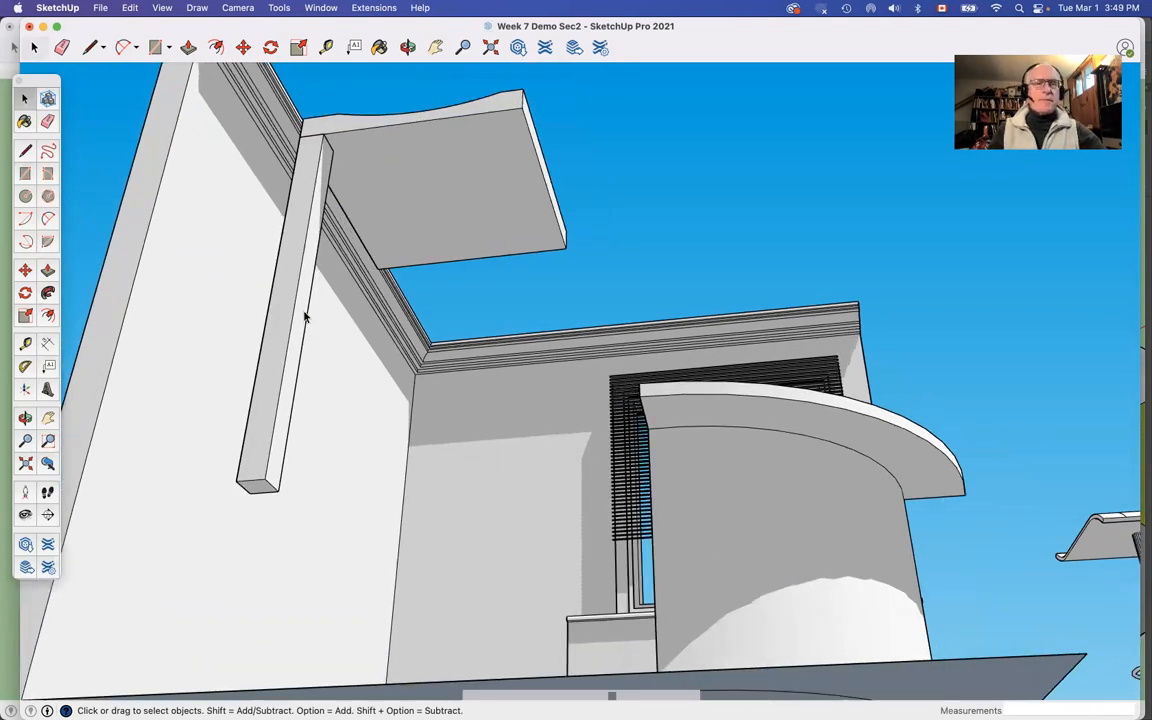
Step: Select all of the stool leg's connected geometry and make it a component with the default settings
triple_click(302, 316)
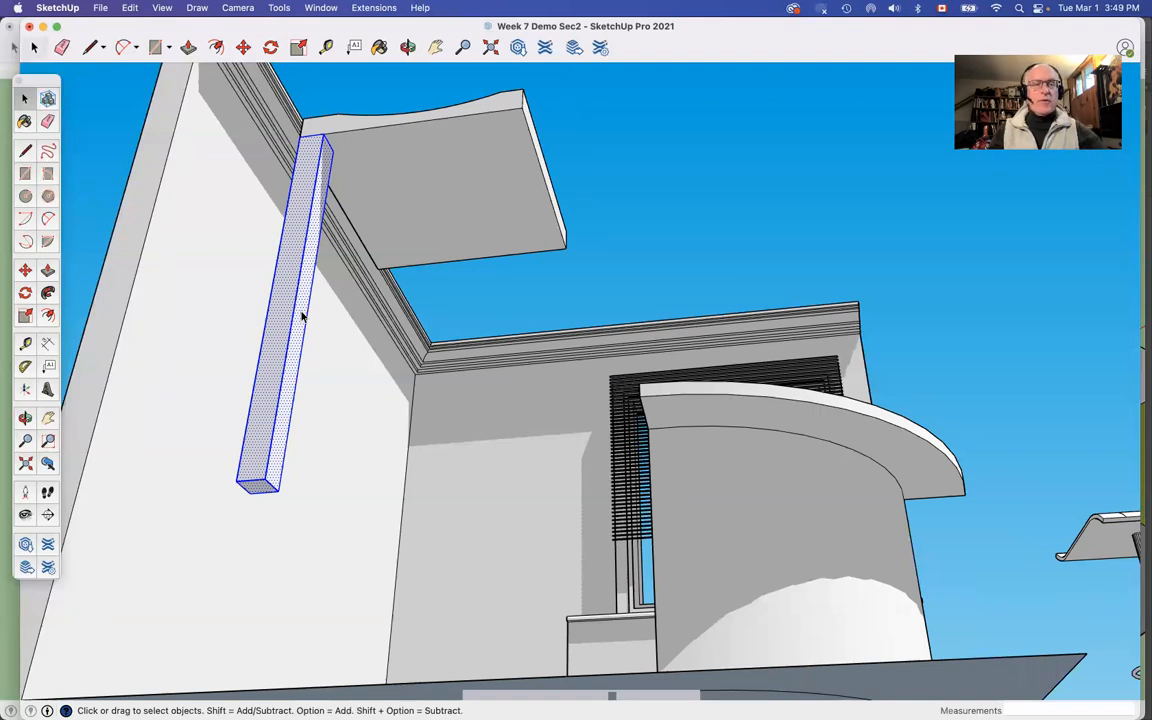
right_click(302, 316)
left_click(336, 415)
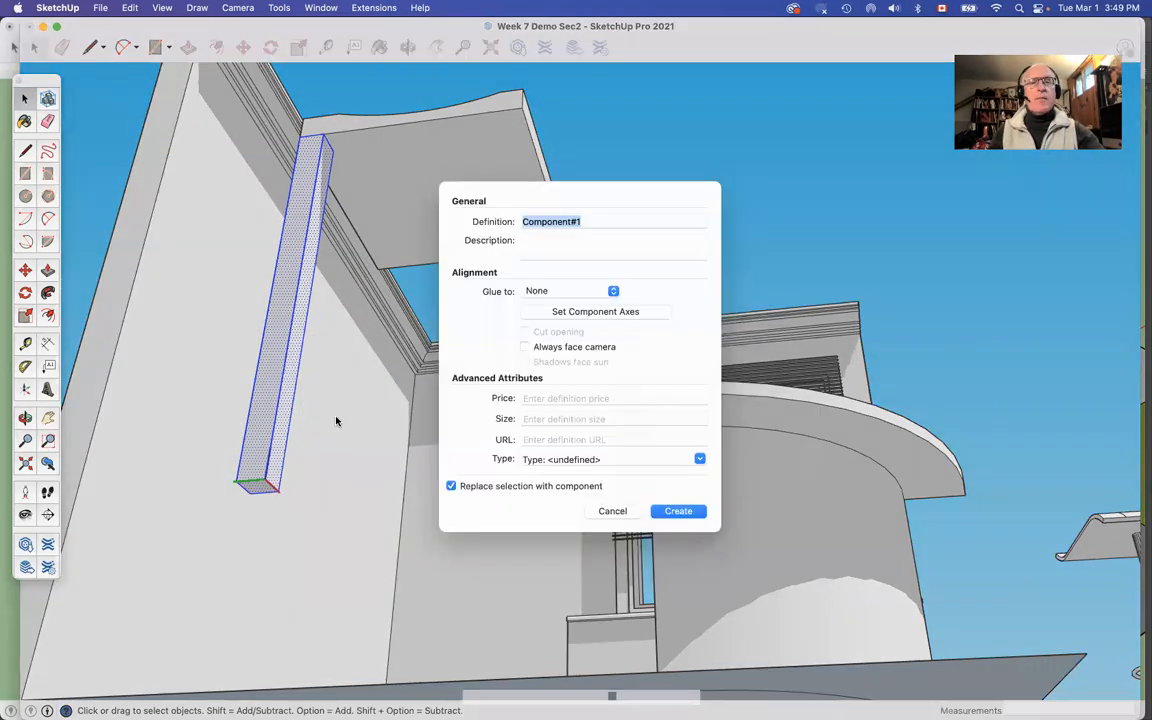
key("Return")
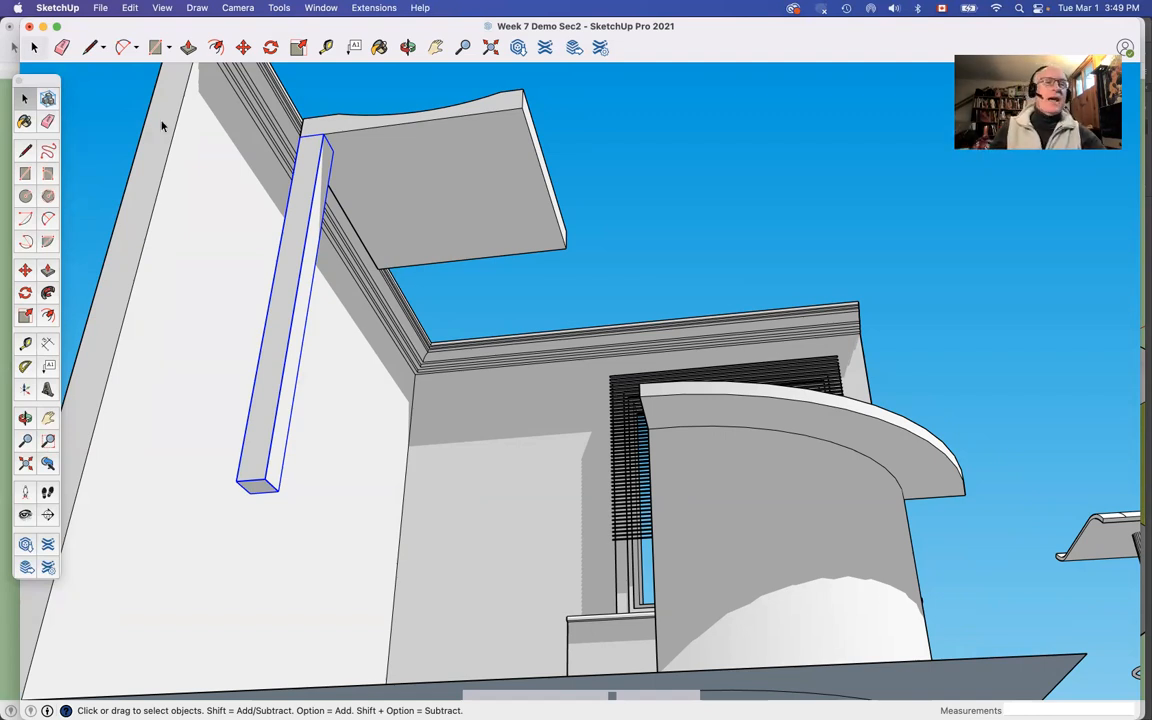
Step: Rotate-copy the leg component 90° about the centre of the seat's underside, repeated x3 to place a leg at every corner
left_click(26, 292)
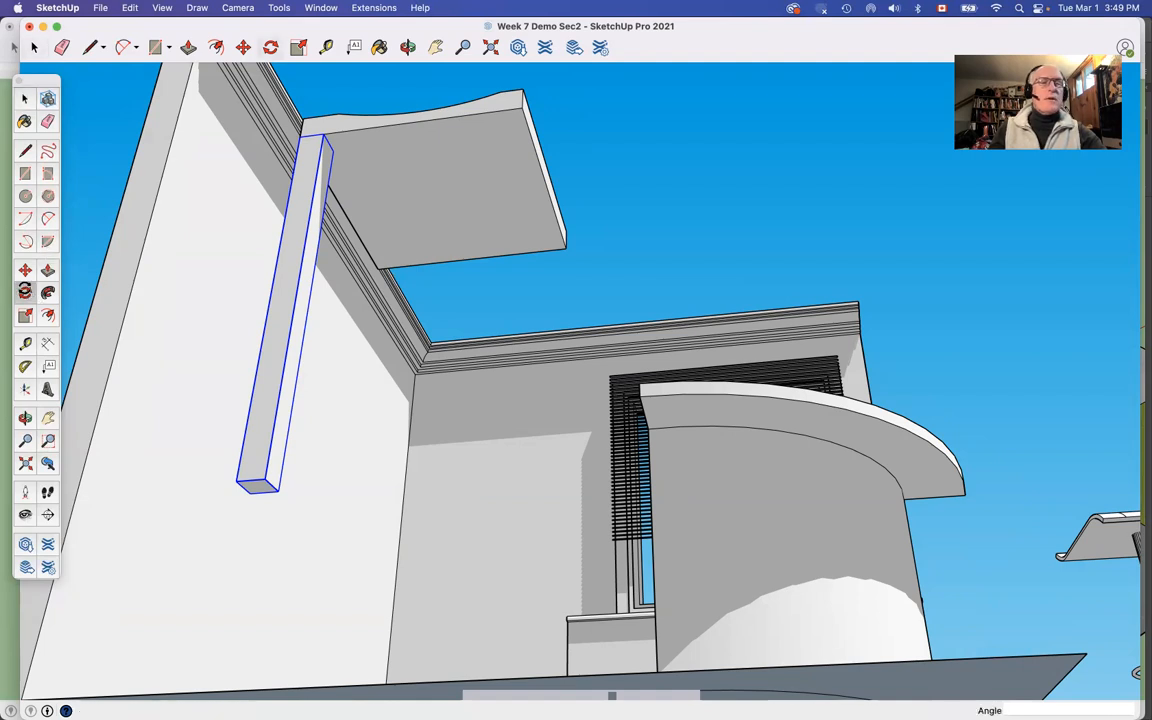
left_click(414, 182)
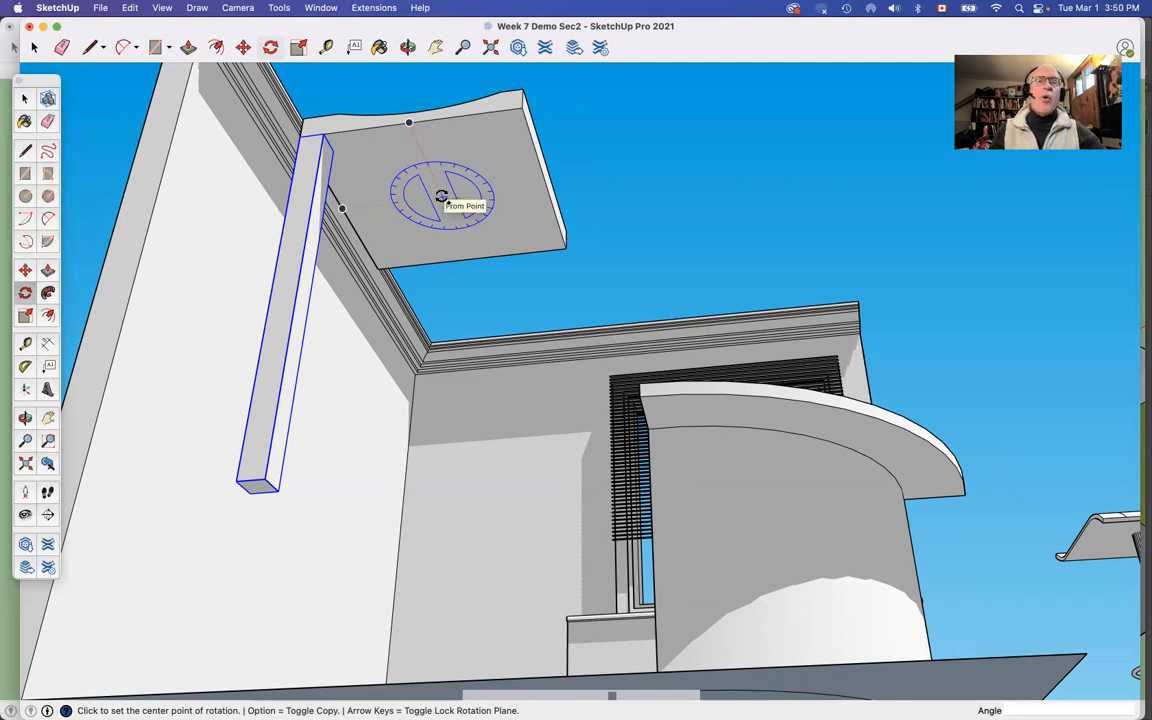
left_click(441, 196)
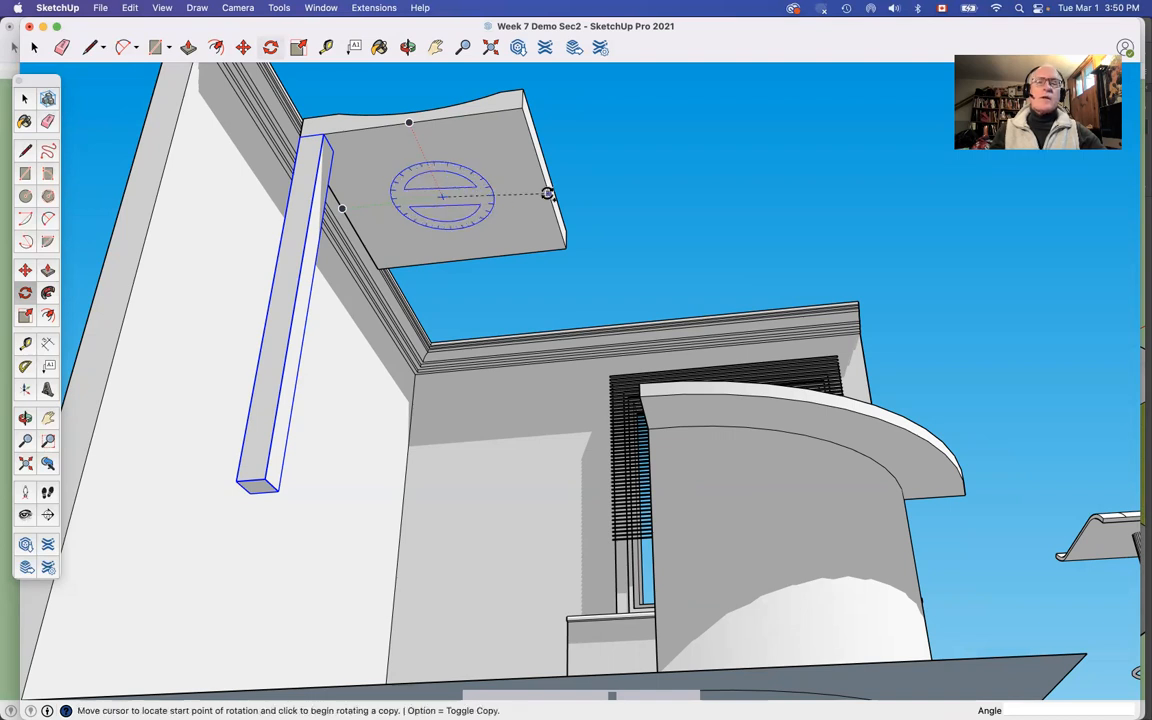
left_click(548, 193)
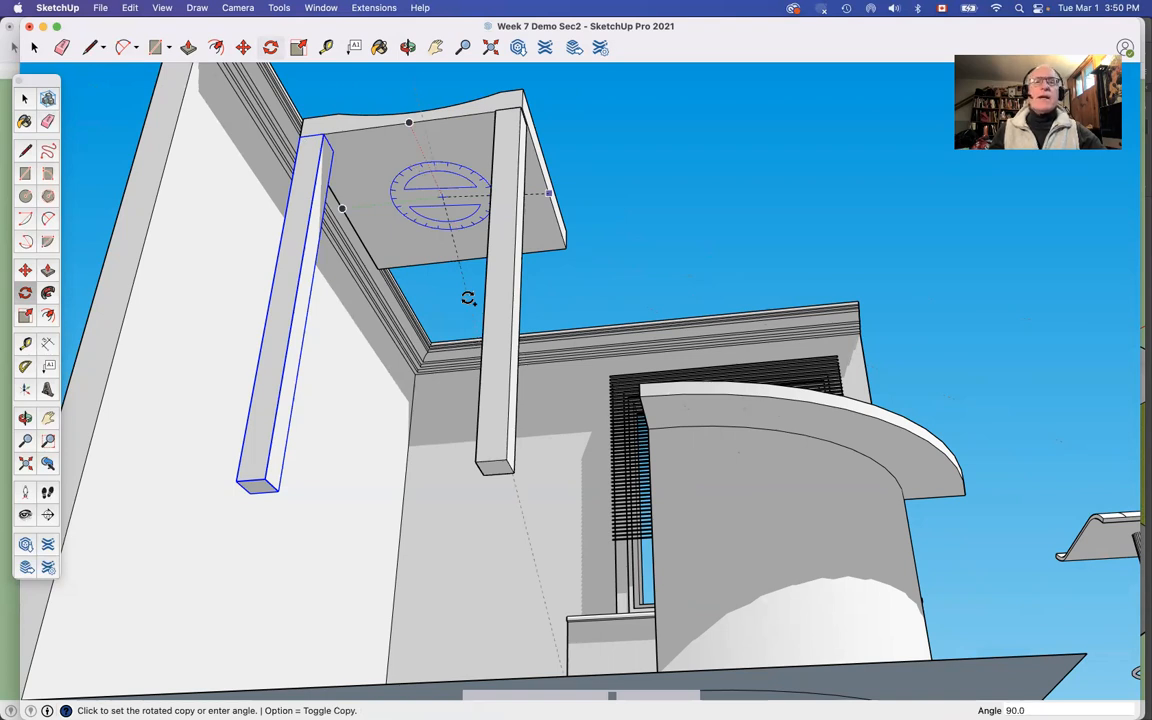
left_click(470, 303)
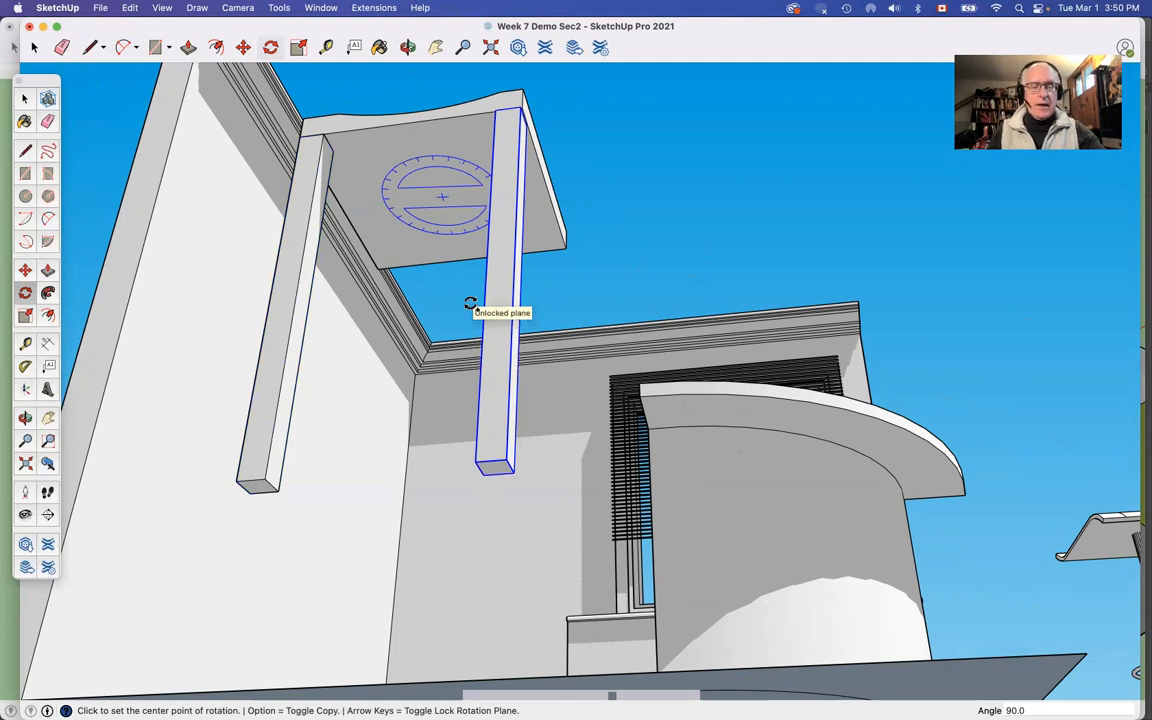
type("x3")
key("Return")
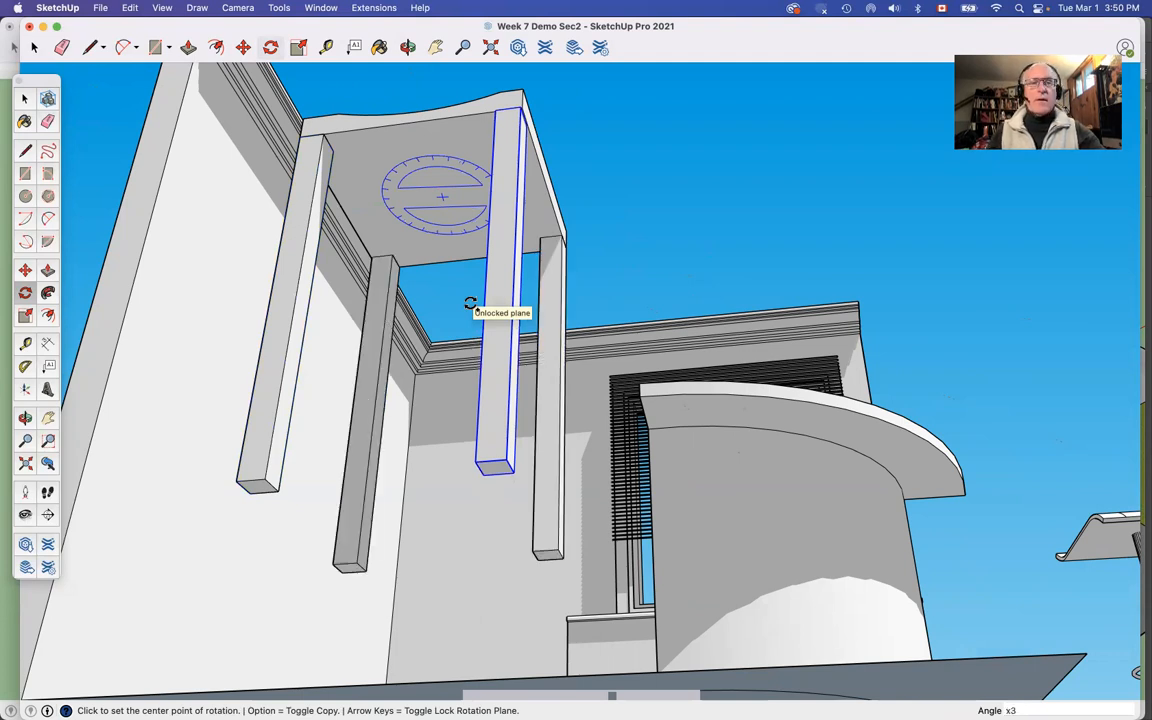
Step: Open the front leg component beside the wall for editing and draw a 2 by 2 inch square on its inner face
left_click(25, 98)
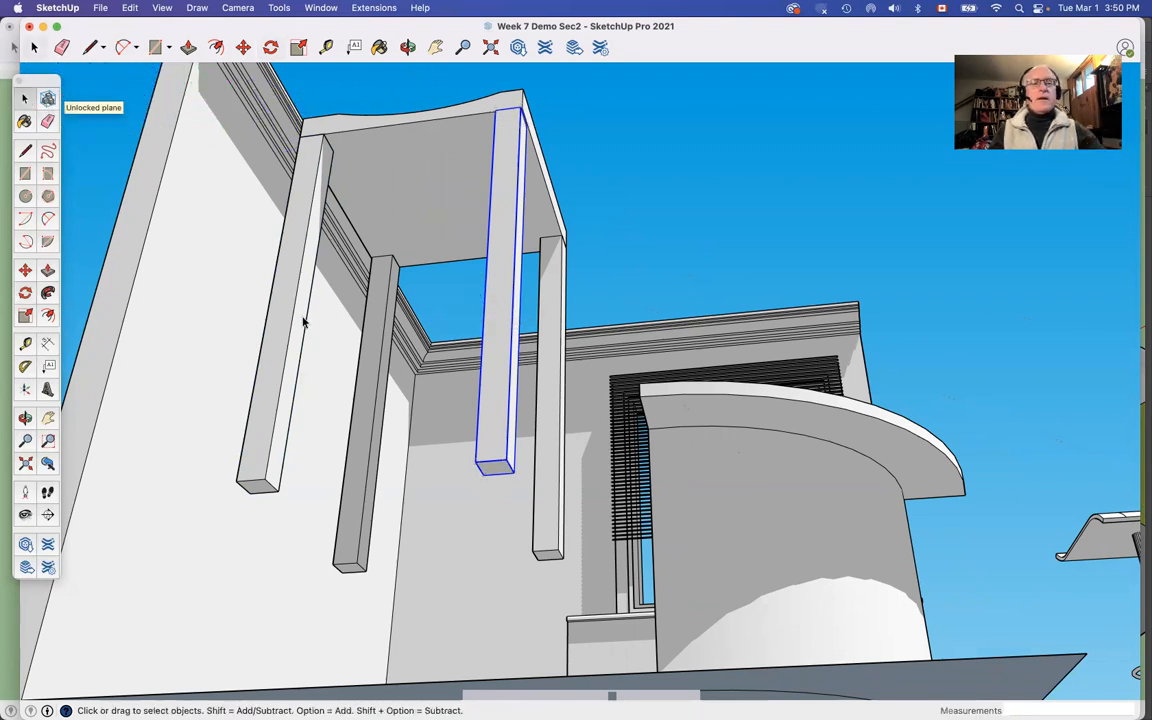
scroll(303, 322, "up", 8)
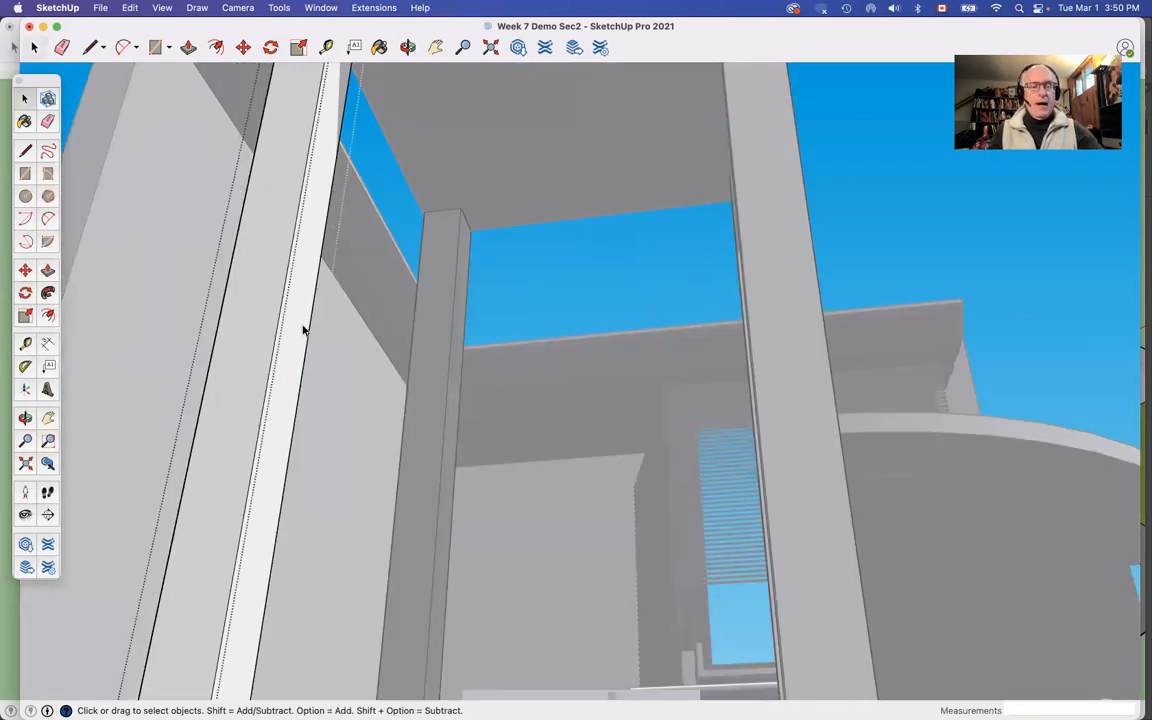
key("r")
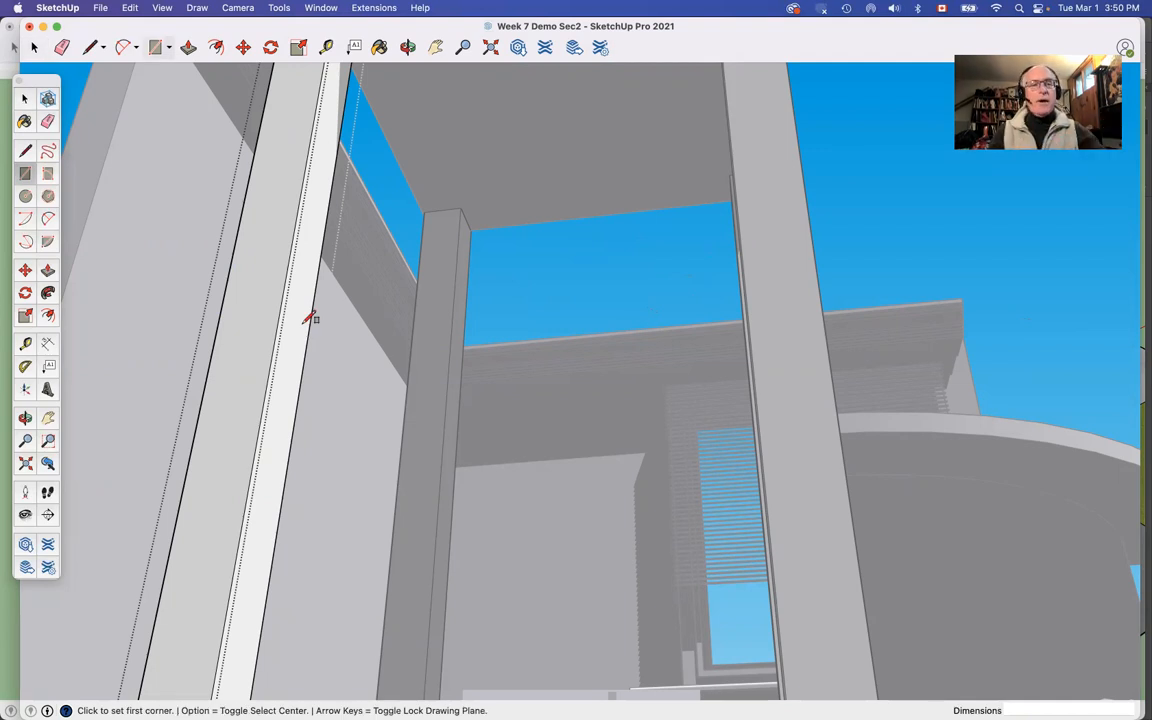
left_click(284, 288)
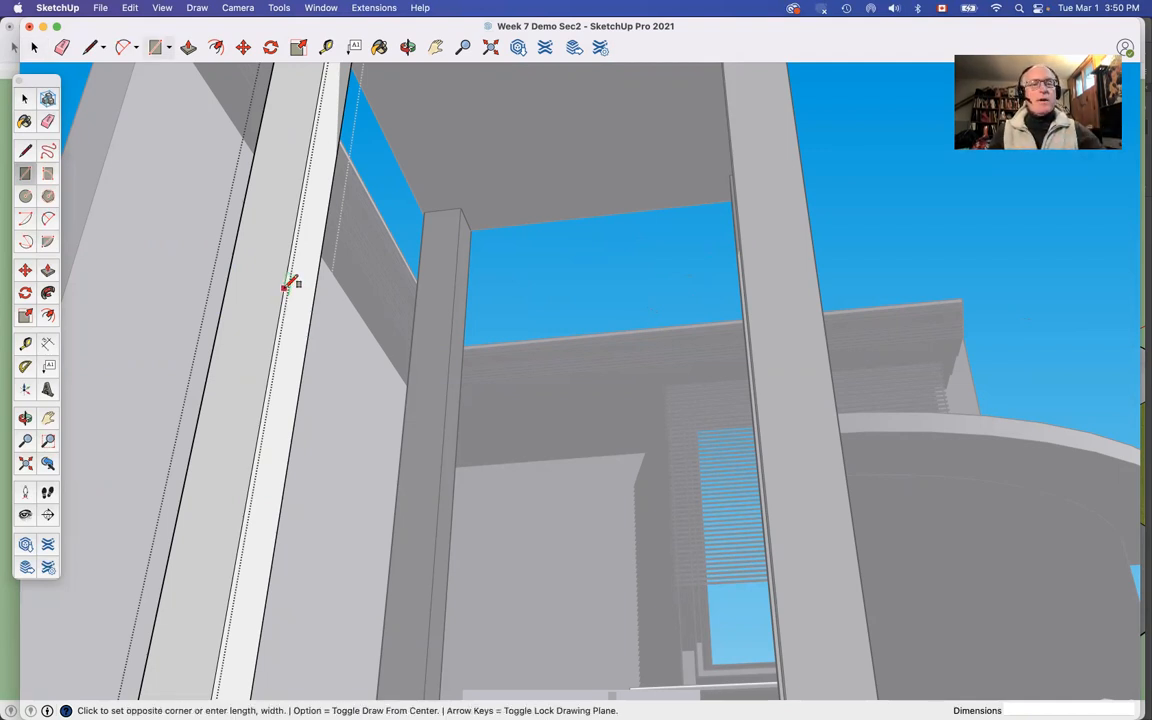
left_click(303, 375)
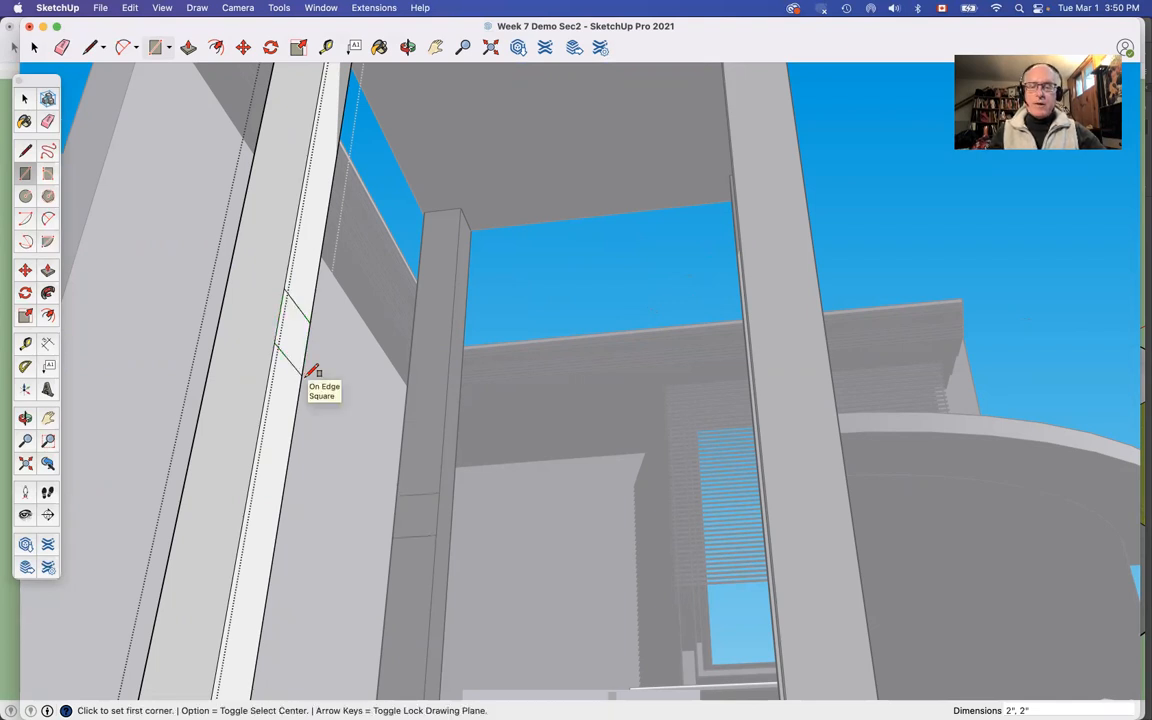
Step: Extrude the square about 1' 2 3/8" across to the neighbouring leg as a rung, and finish editing the leg component
key("p")
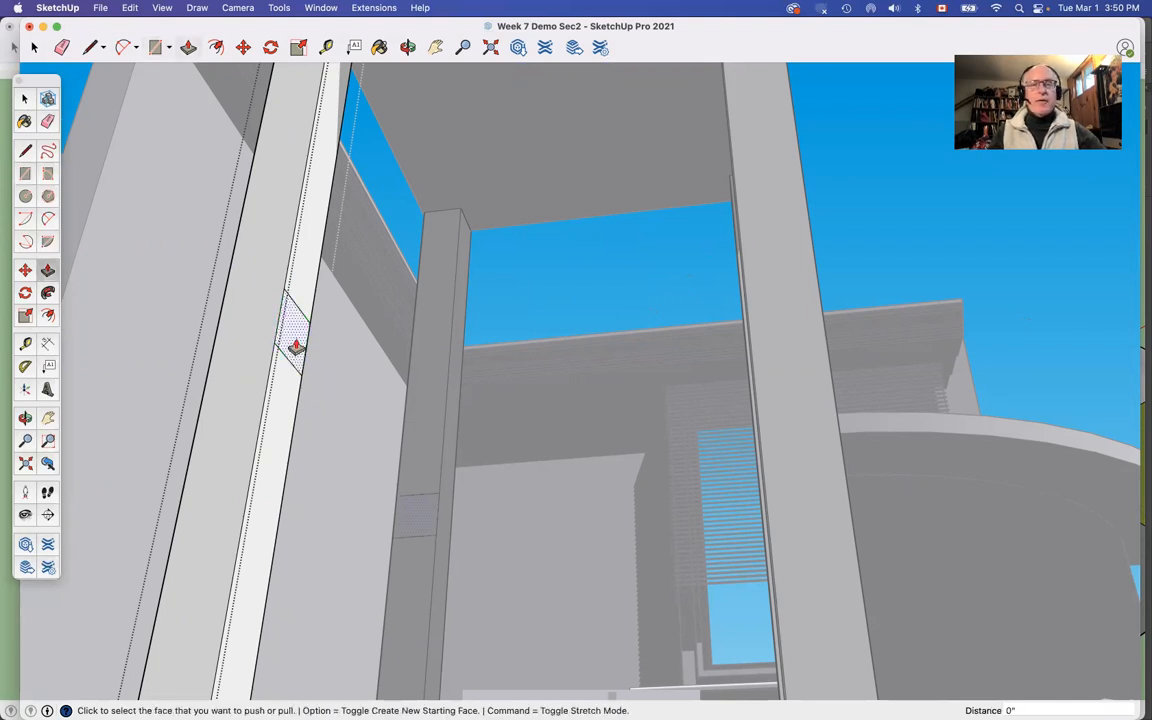
left_click(296, 346)
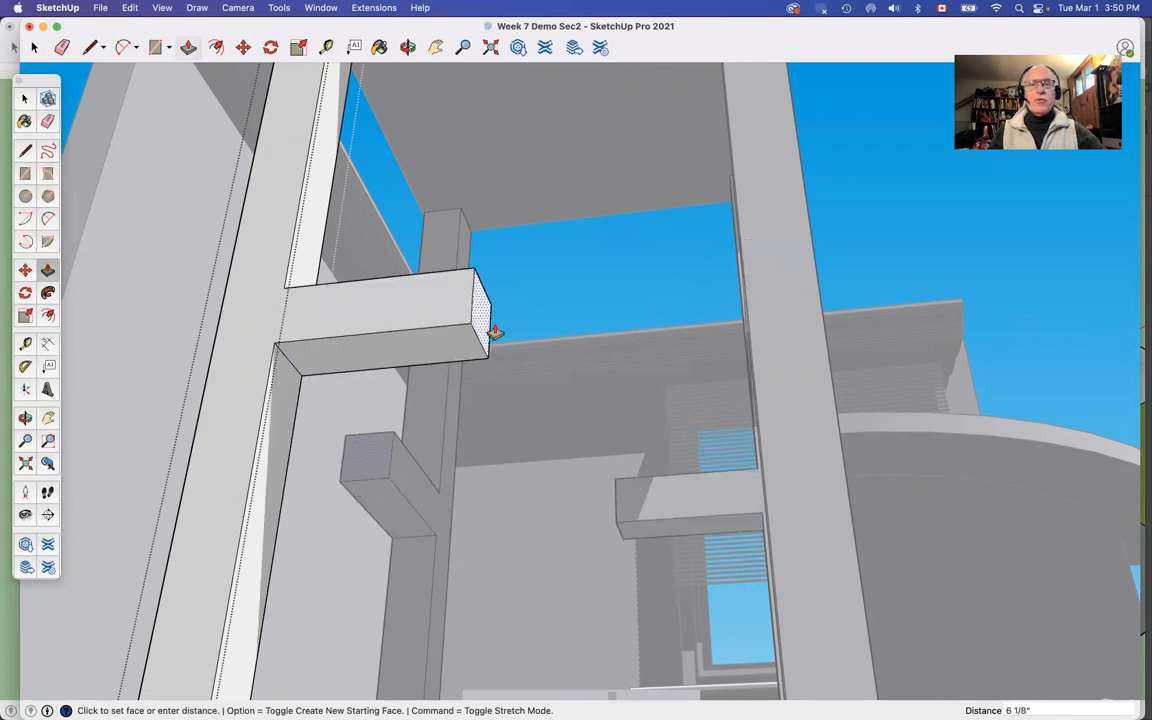
left_click(755, 315)
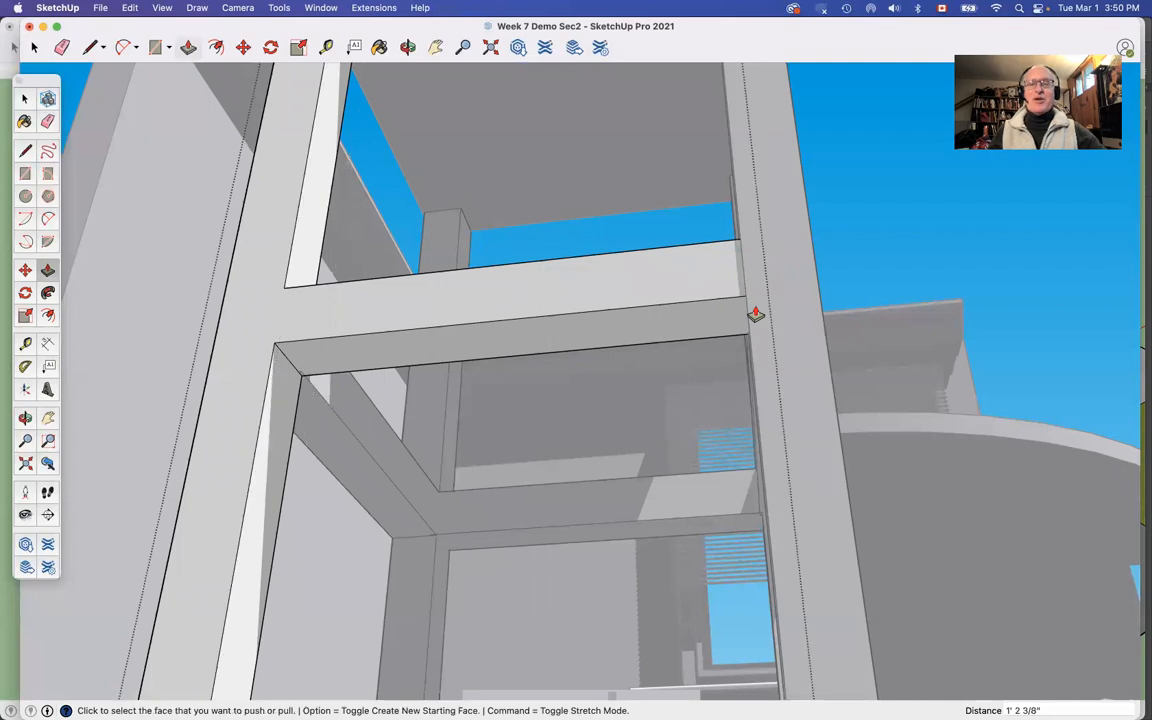
key("o")
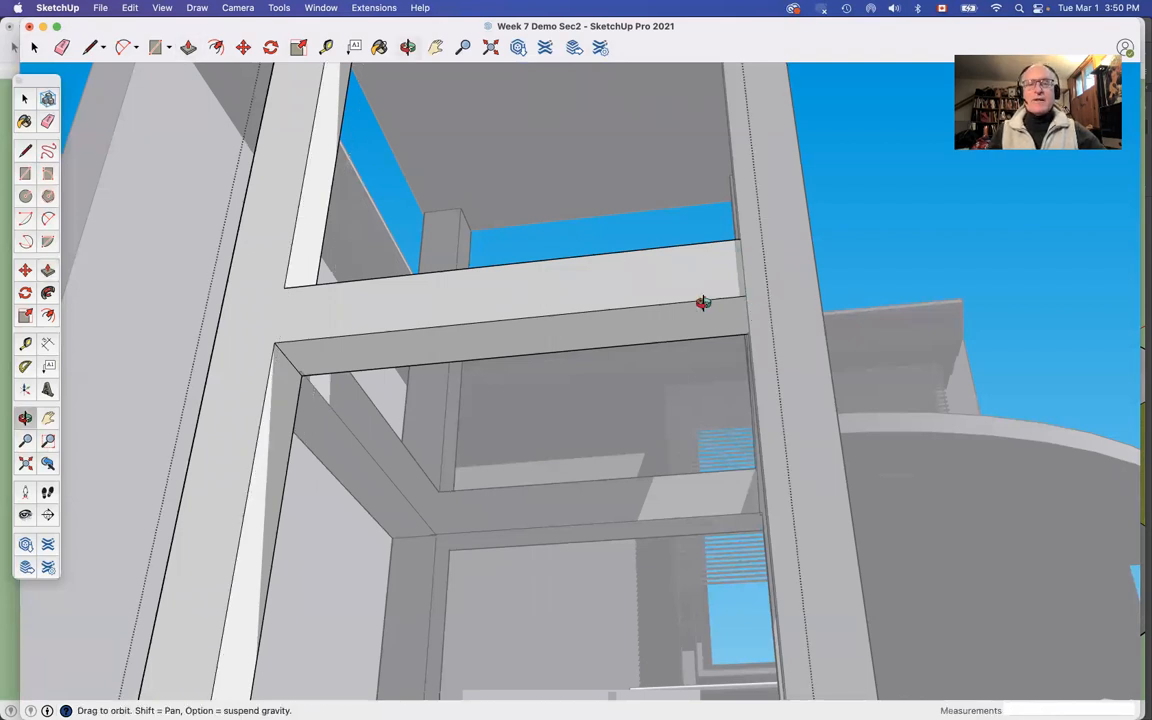
key("space")
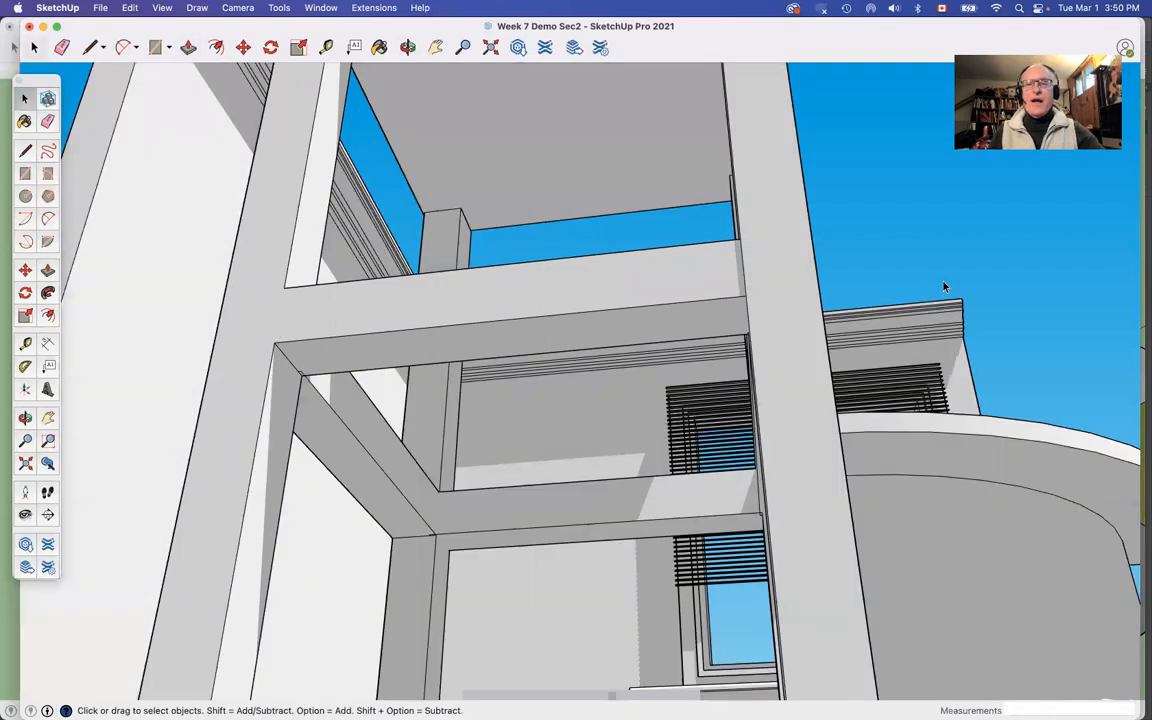
Step: Examine the stool with its legs and rungs from several angles, close up and within the whole kitchen scene
key("o")
left_click_drag(751, 211, 738, 444)
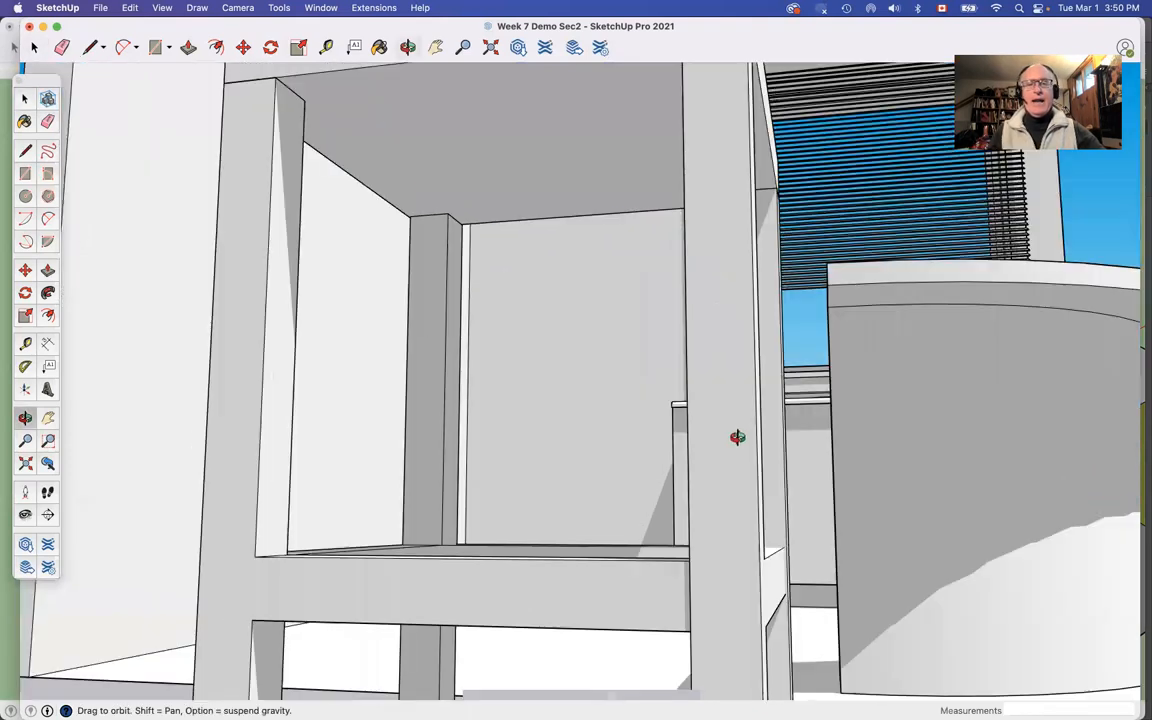
scroll(738, 444, "down", 10)
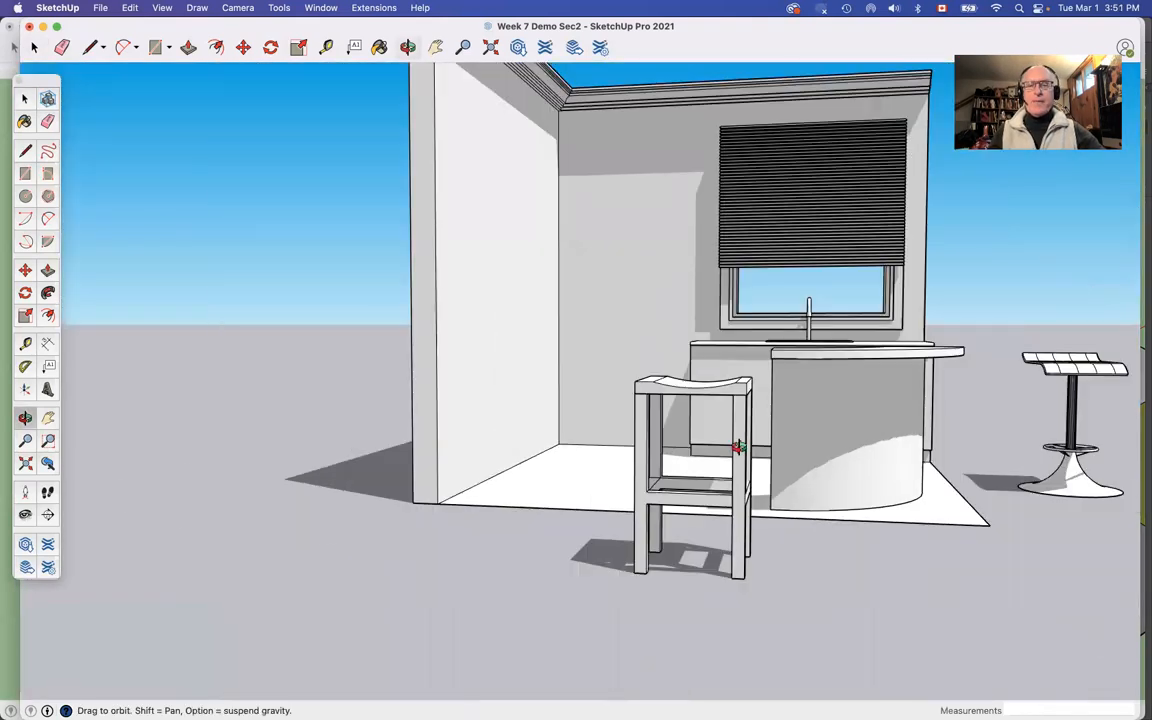
scroll(680, 378, "down", 5)
scroll(678, 372, "up", 12)
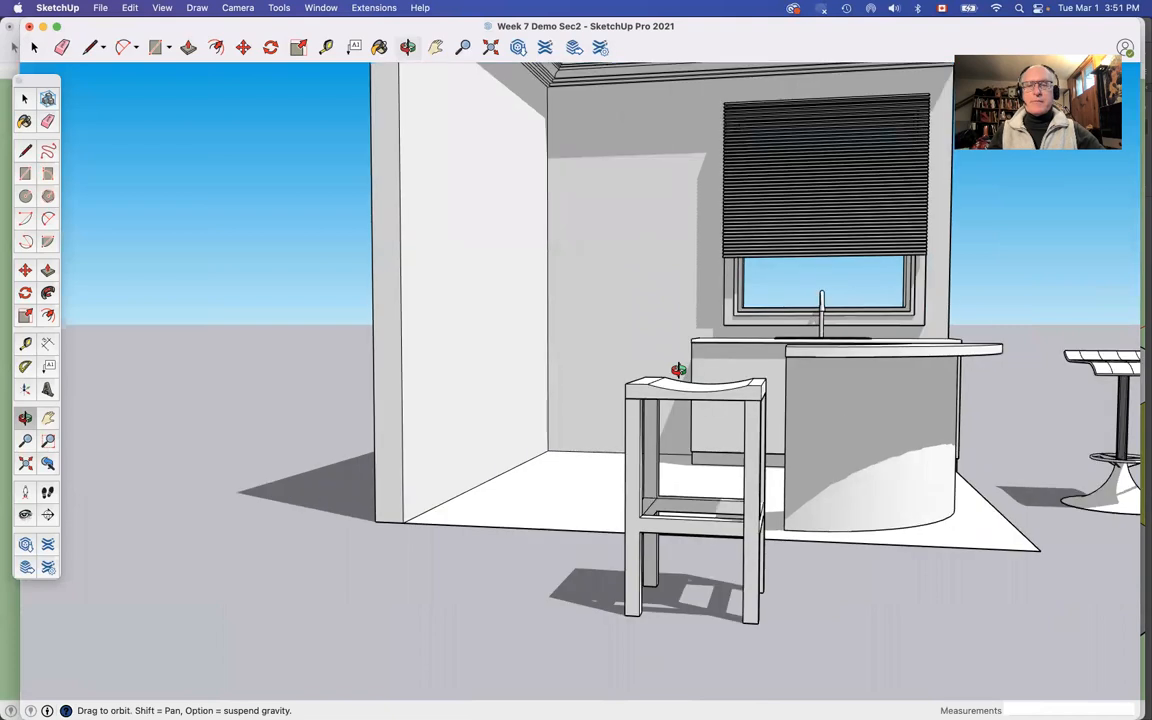
scroll(522, 386, "down", 3)
scroll(403, 401, "down", 10)
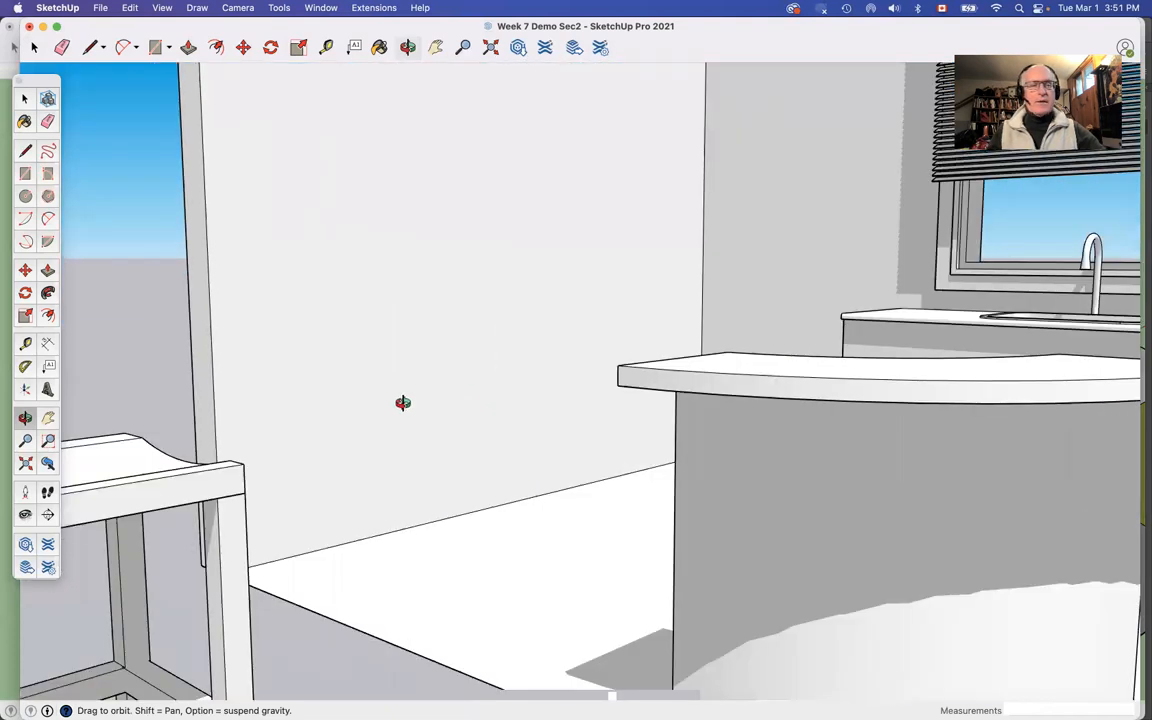
scroll(334, 411, "down", 3)
scroll(333, 410, "up", 10)
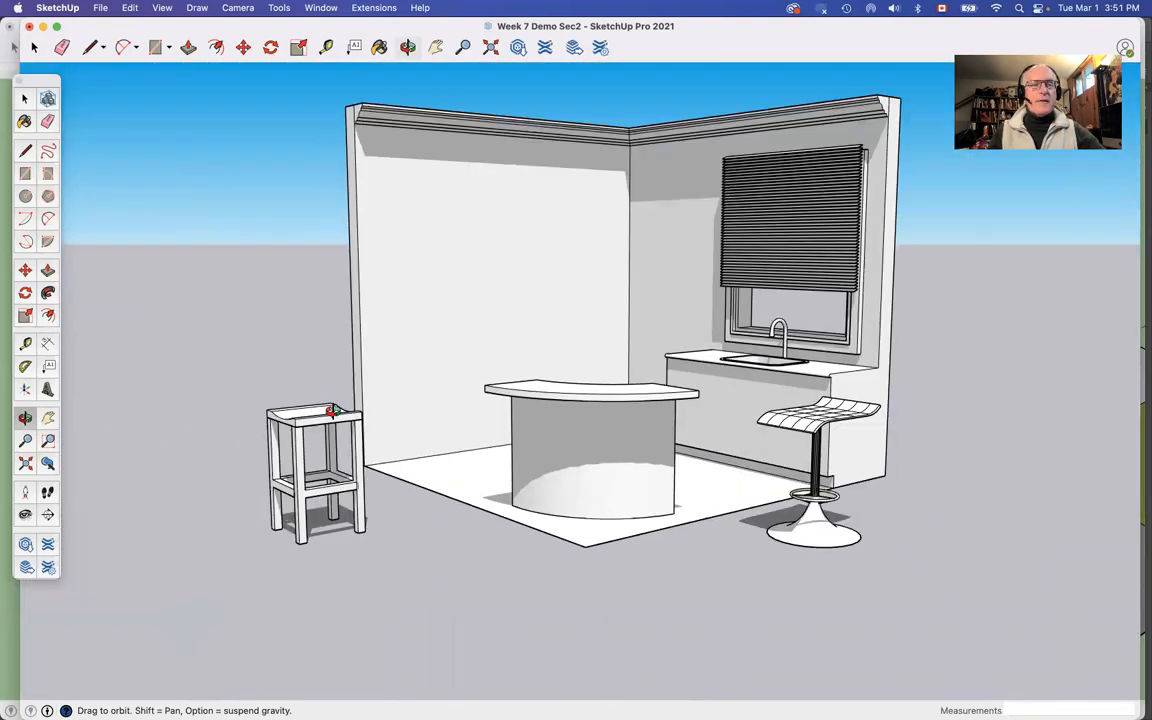
left_click_drag(317, 423, 218, 446)
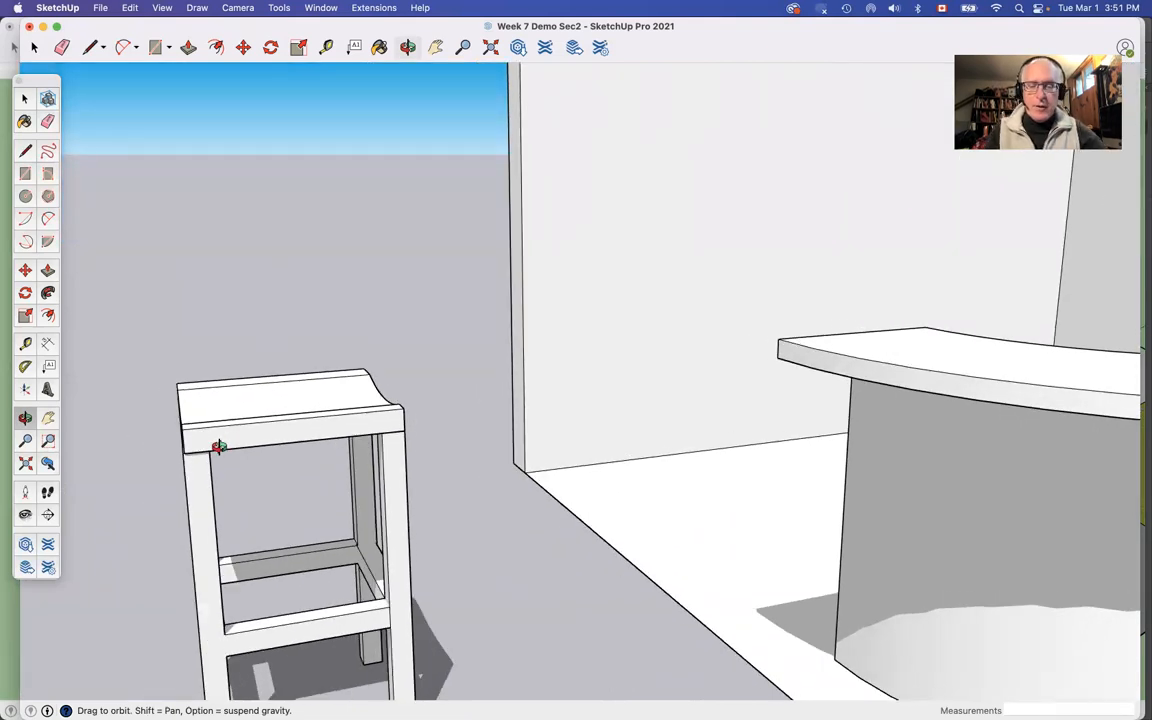
Step: Draw a rectangle about 2 by 1 13/16 inches on top of the seat at its near corner, above the leg
key("m")
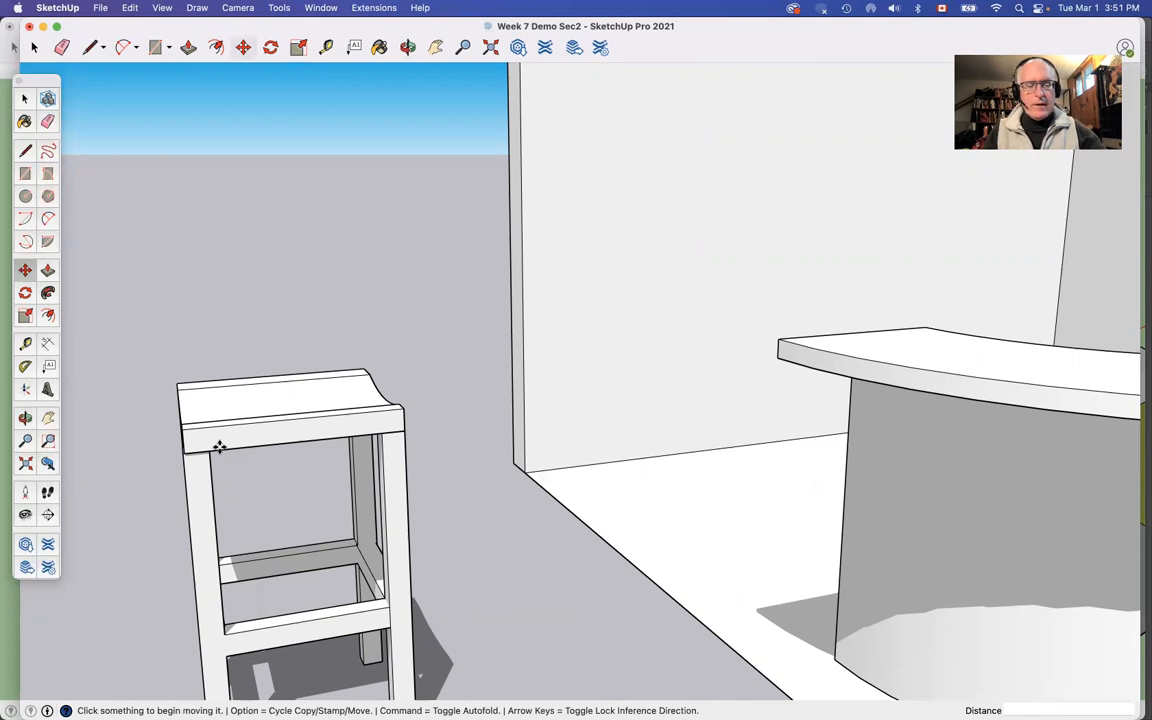
key("r")
key("o")
left_click_drag(337, 391, 191, 490)
left_click_drag(405, 413, 372, 372)
scroll(433, 287, "up", 5)
scroll(433, 287, "down", 3)
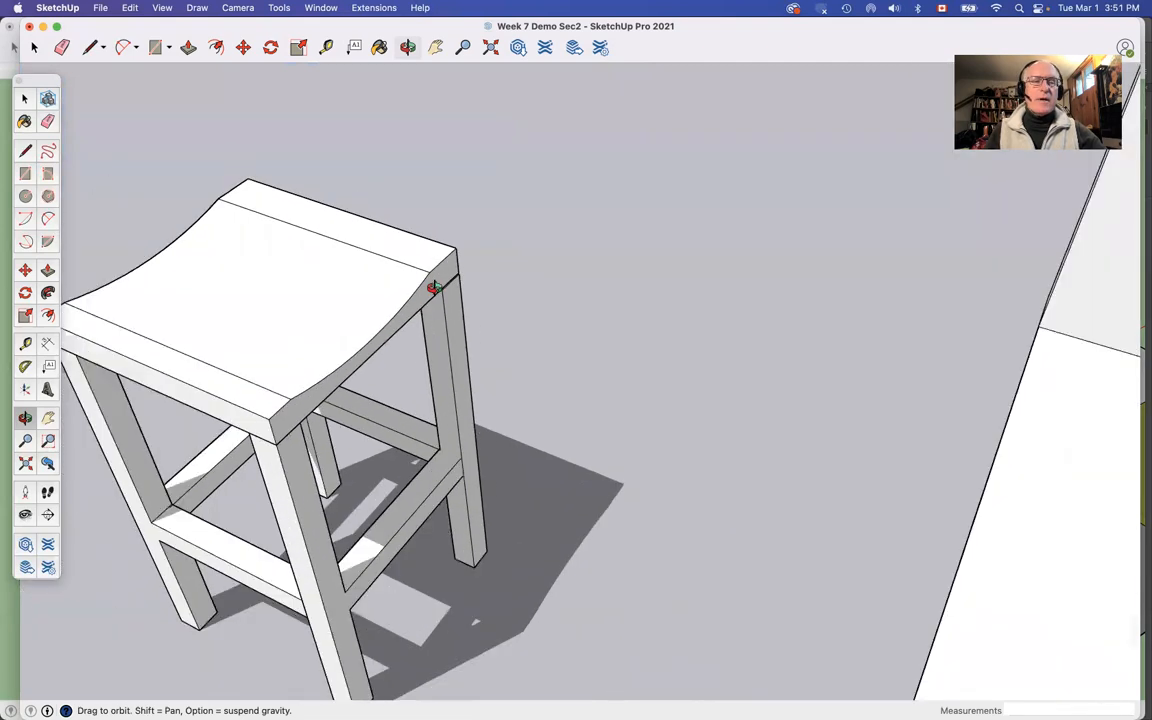
scroll(433, 287, "up", 2)
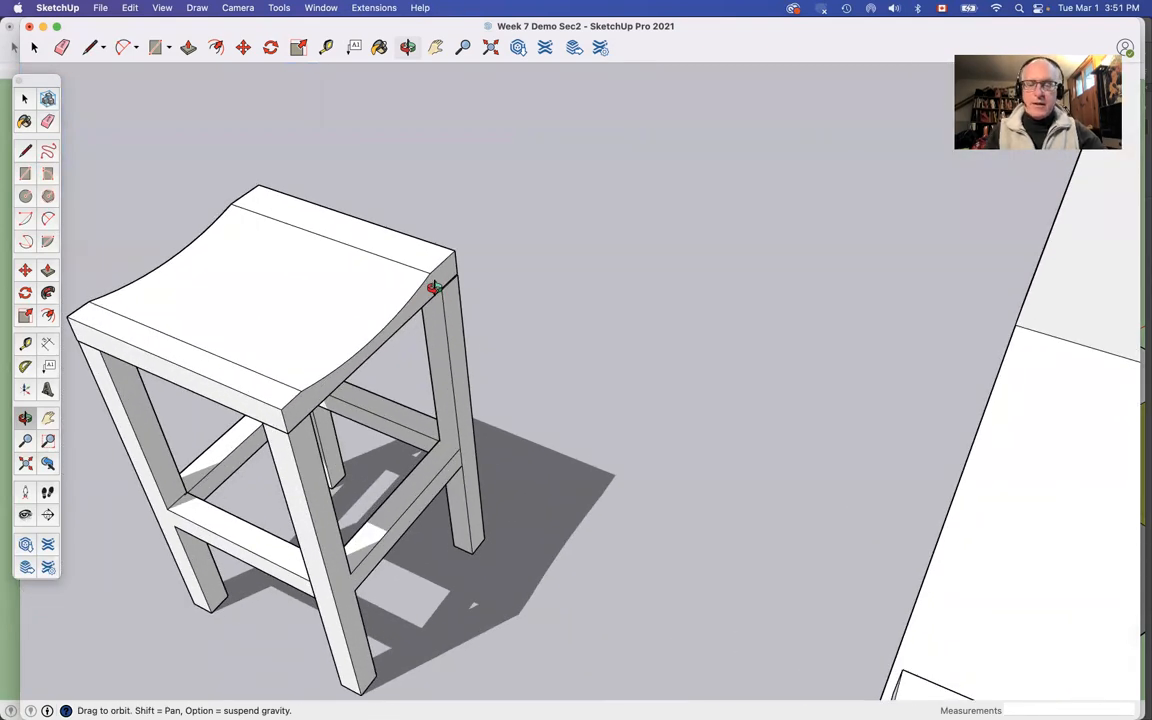
key("r")
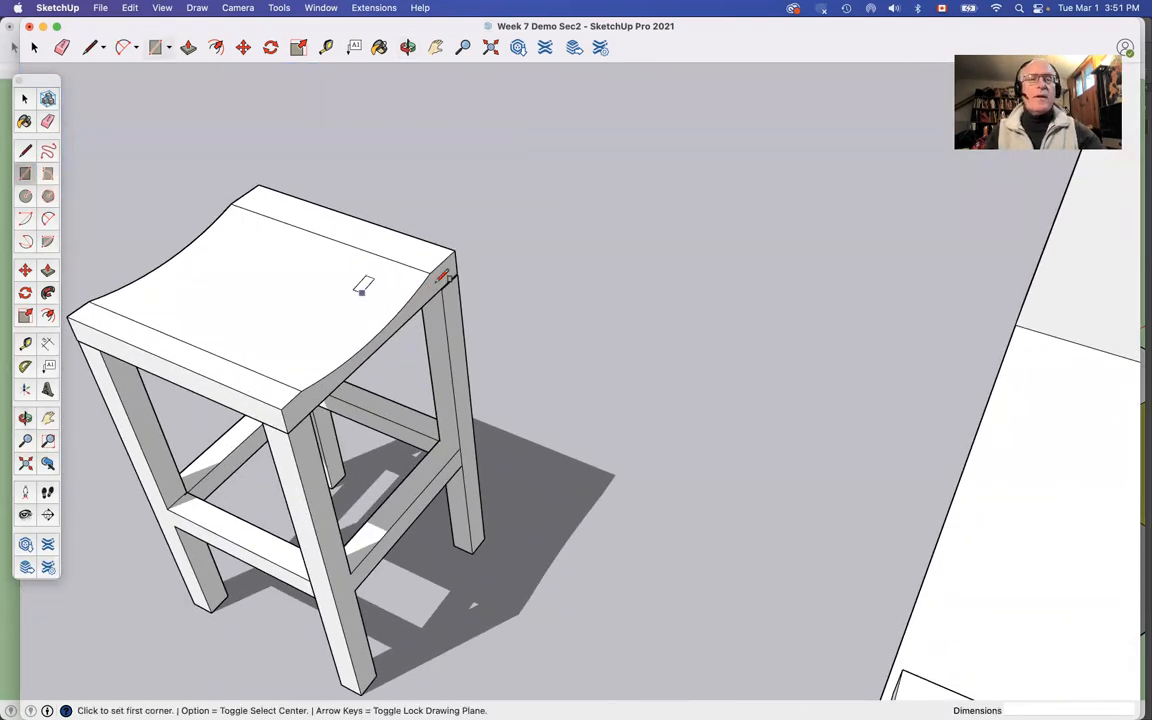
left_click(282, 410)
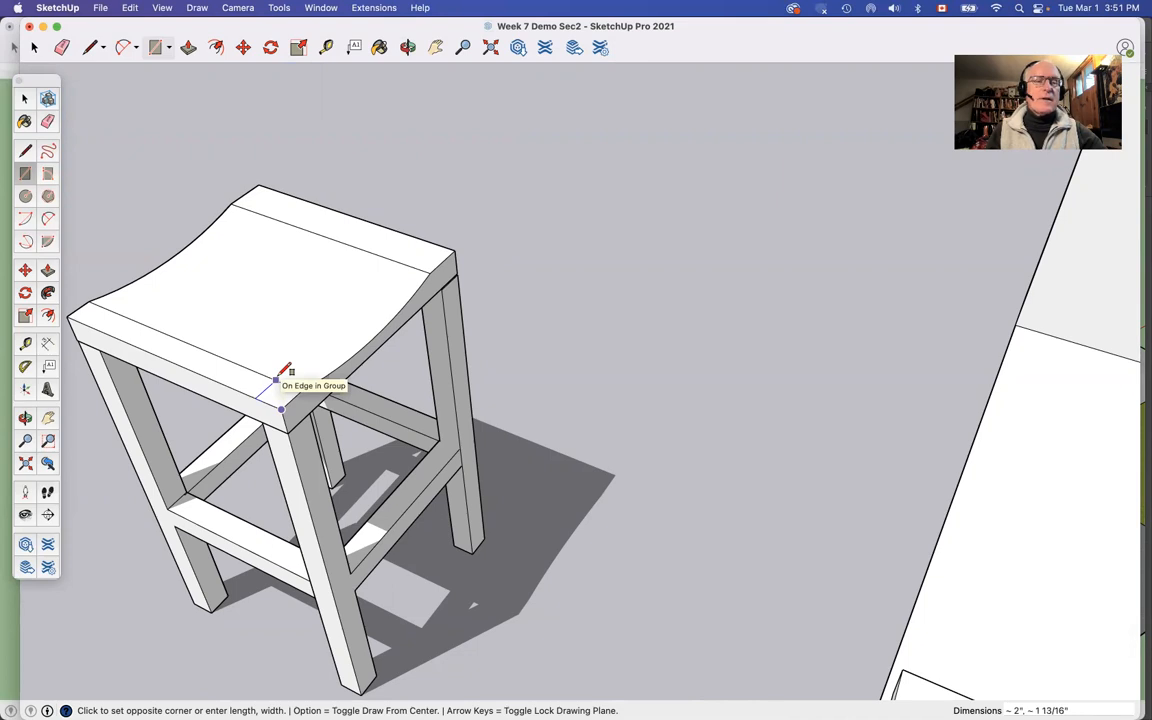
left_click(280, 376)
Step: Extrude the corner rectangle up 15 inches from the seat to form a backrest post
key("p")
left_click(276, 392)
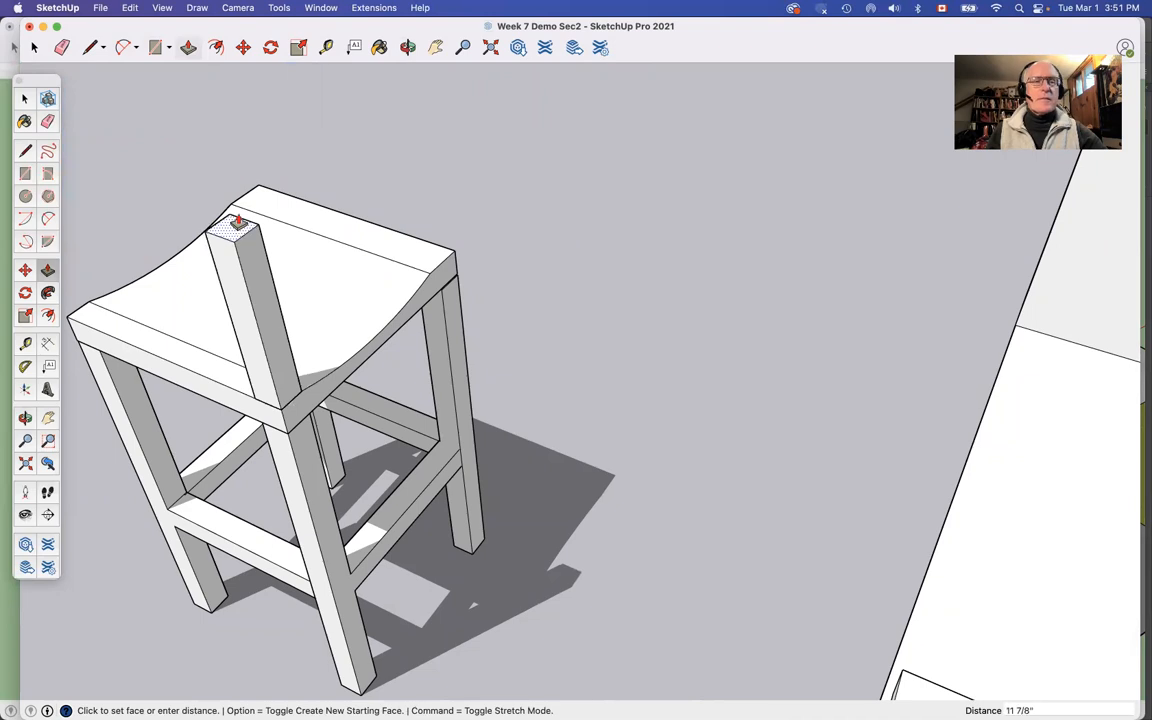
left_click(237, 215)
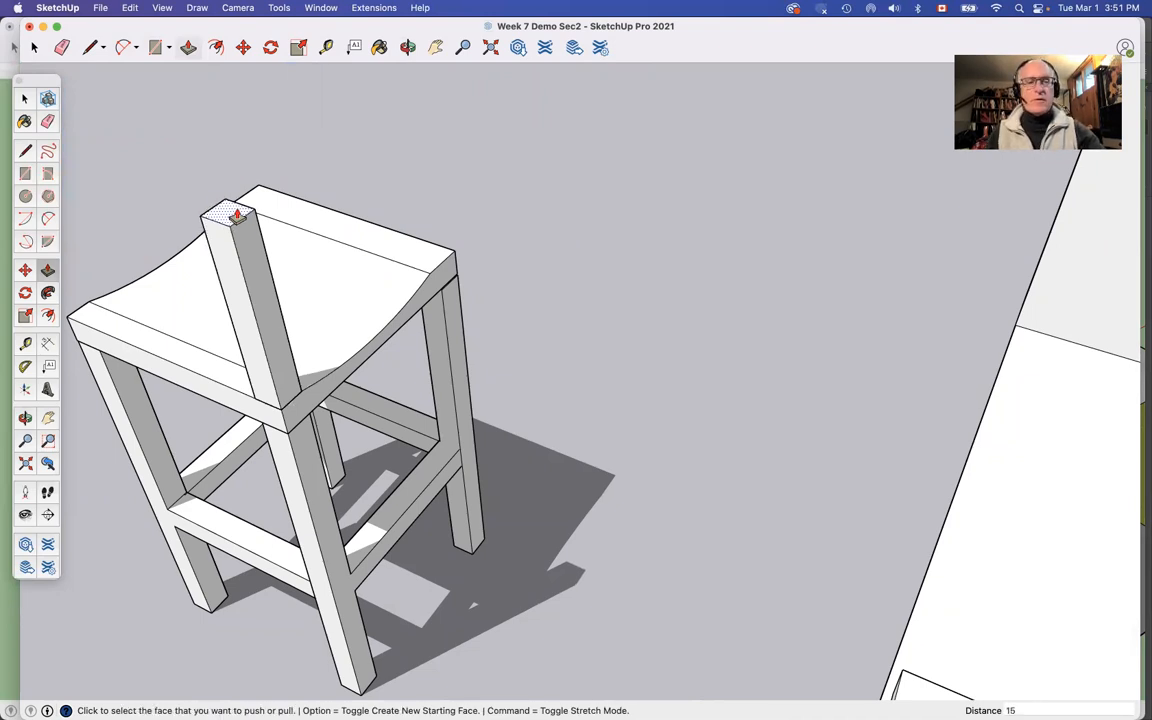
key("Return")
key("space")
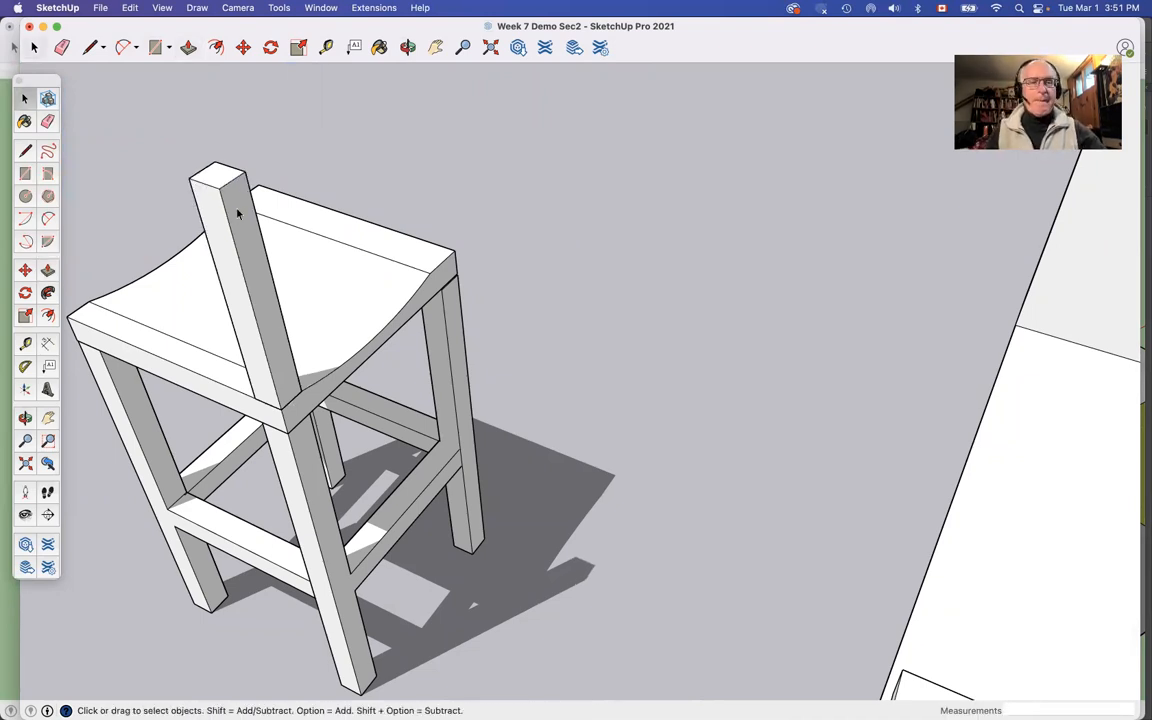
triple_click(241, 232)
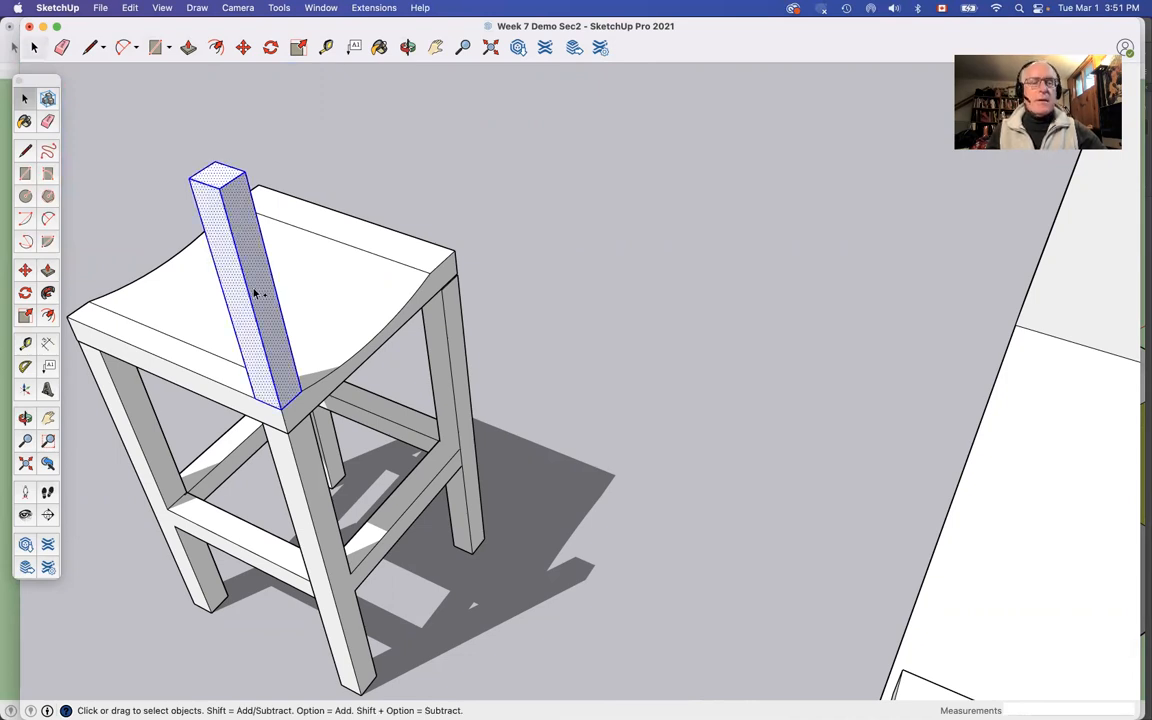
key("m")
key("alt")
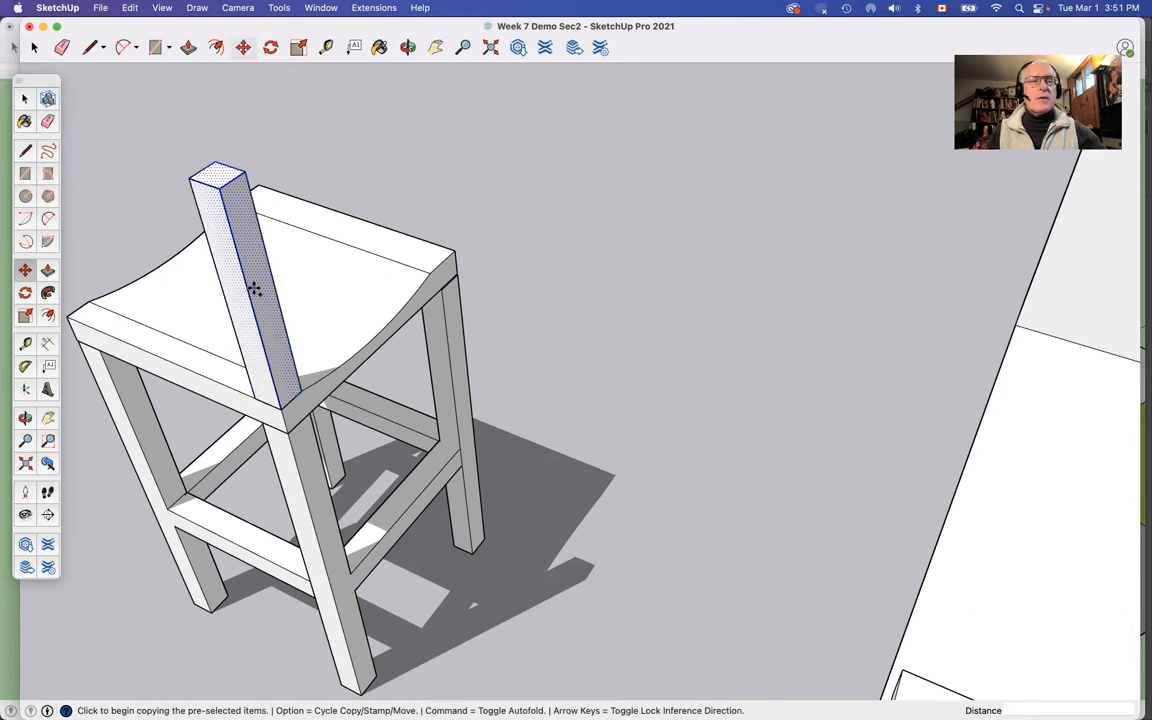
left_click(253, 287)
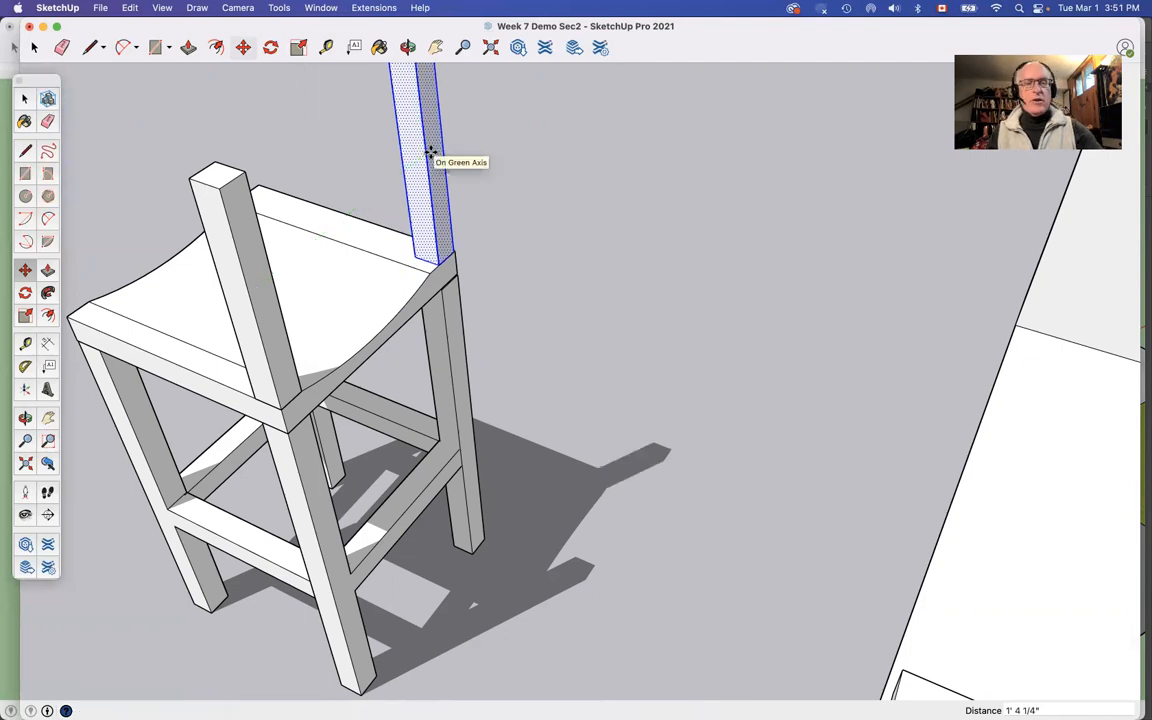
key("Escape")
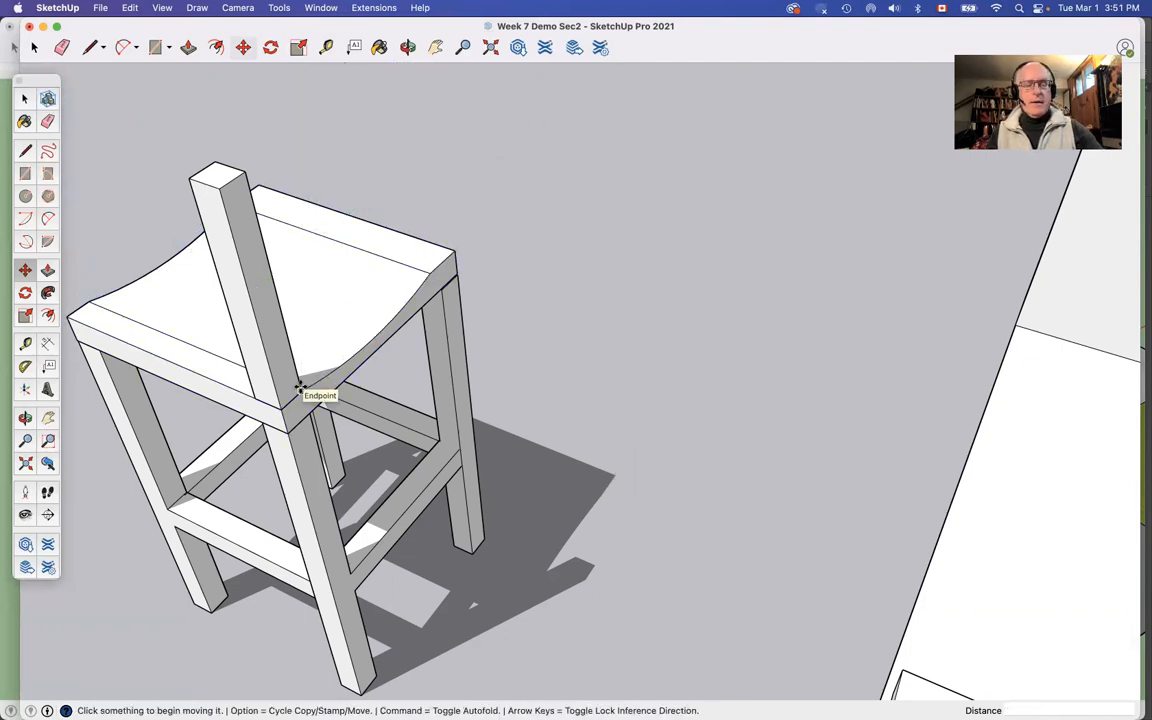
Step: Copy the backrest post about 1' 4 3/8" along the seat edge so its base corner lands on the seat's other back corner
key("space")
left_click(280, 371)
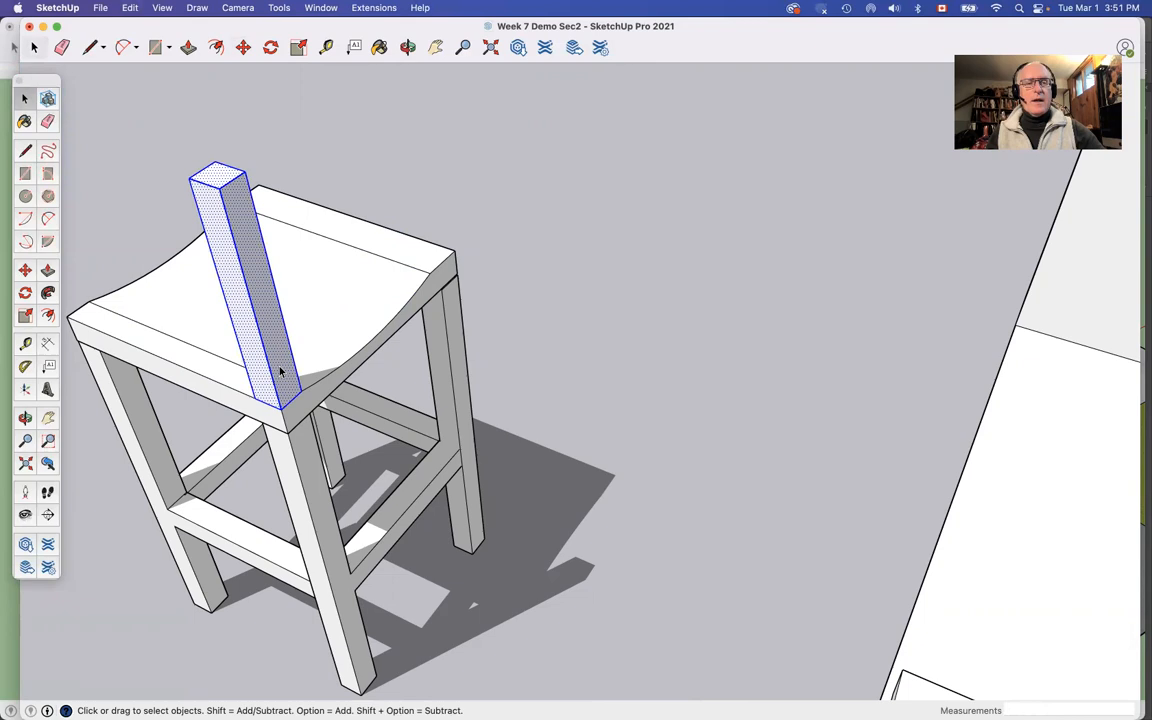
key("m")
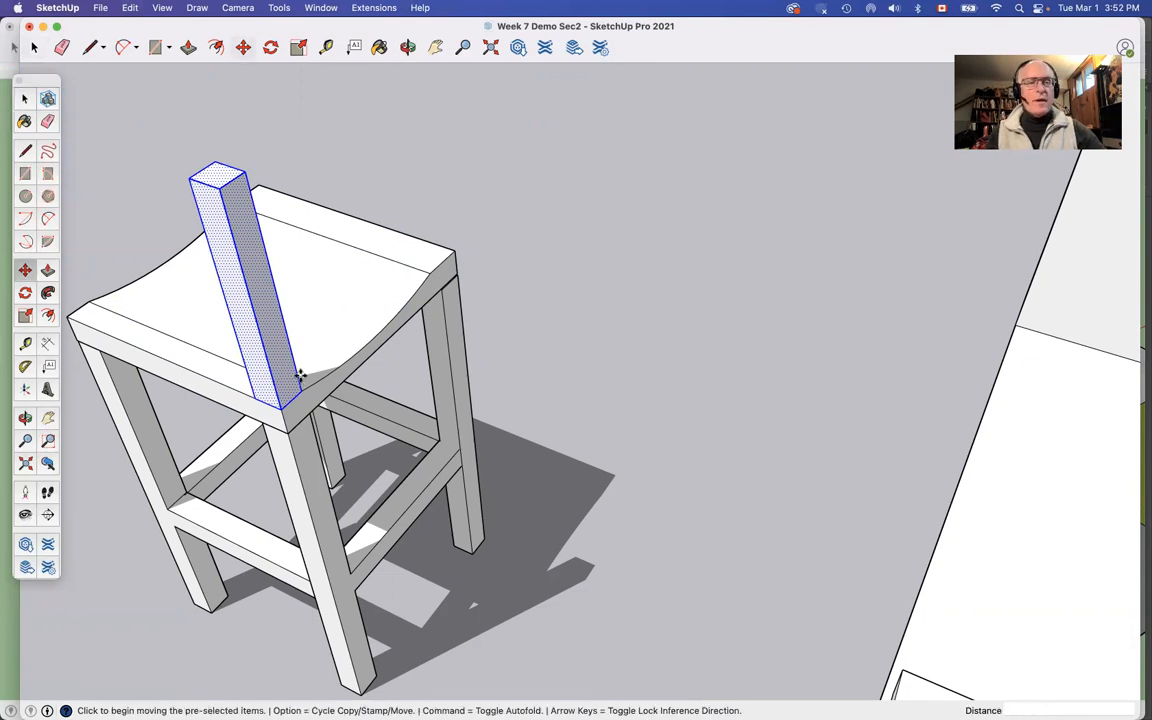
key("alt")
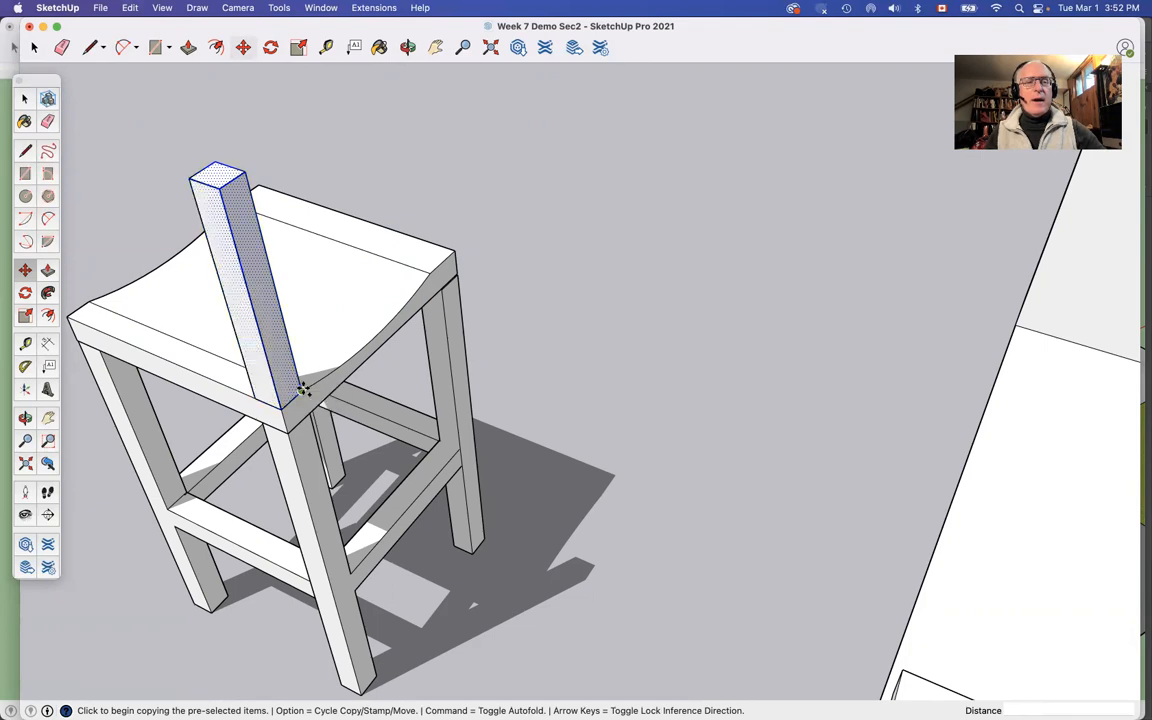
left_click(302, 389)
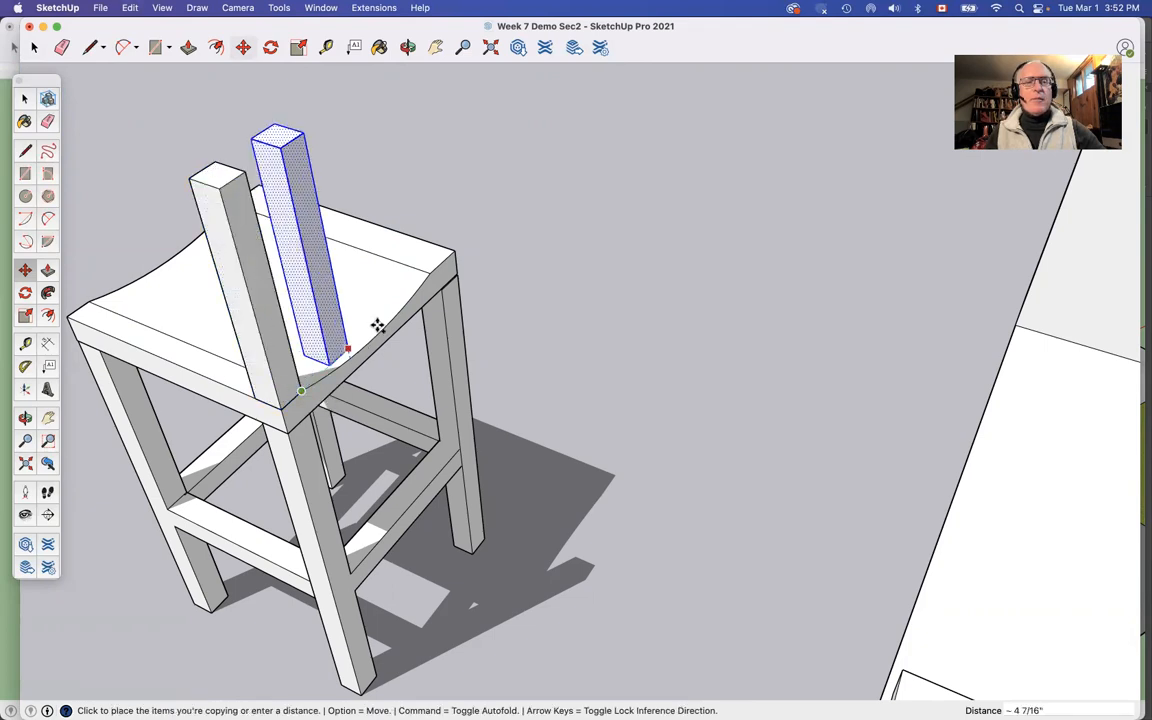
left_click(454, 253)
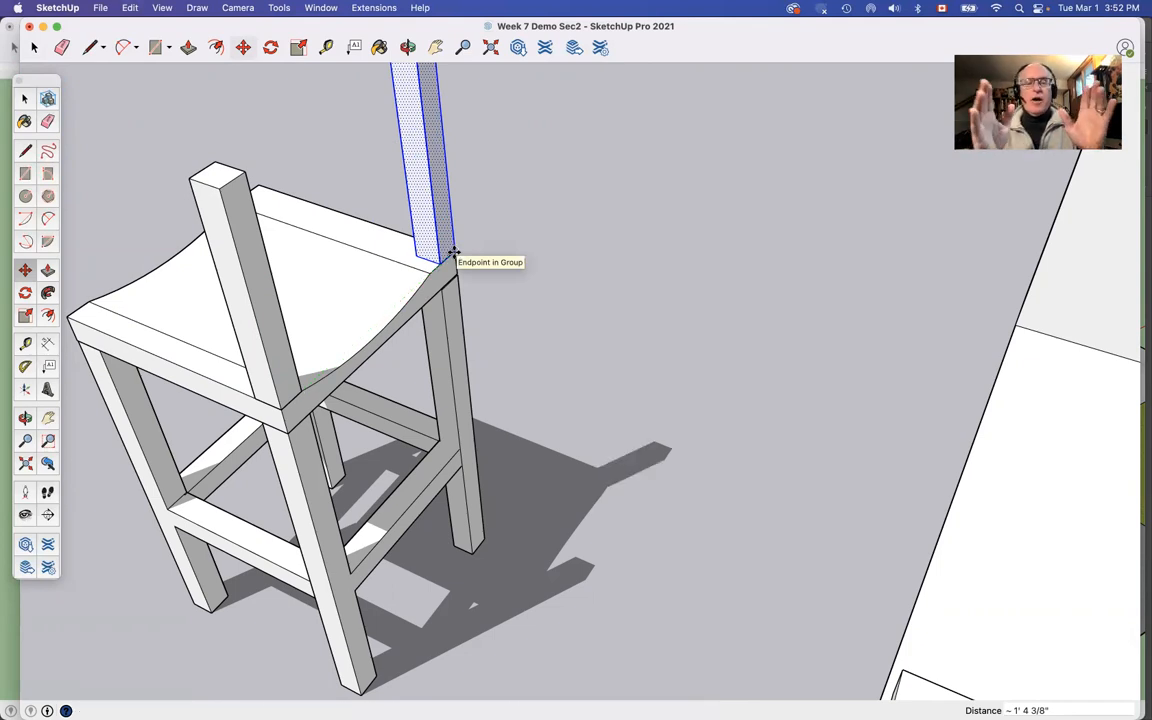
key("space")
left_click(504, 257)
Step: Tilt both backrest posts 6 degrees outward, rotating them about the back corner where they meet the seat
scroll(504, 257, "down", 6)
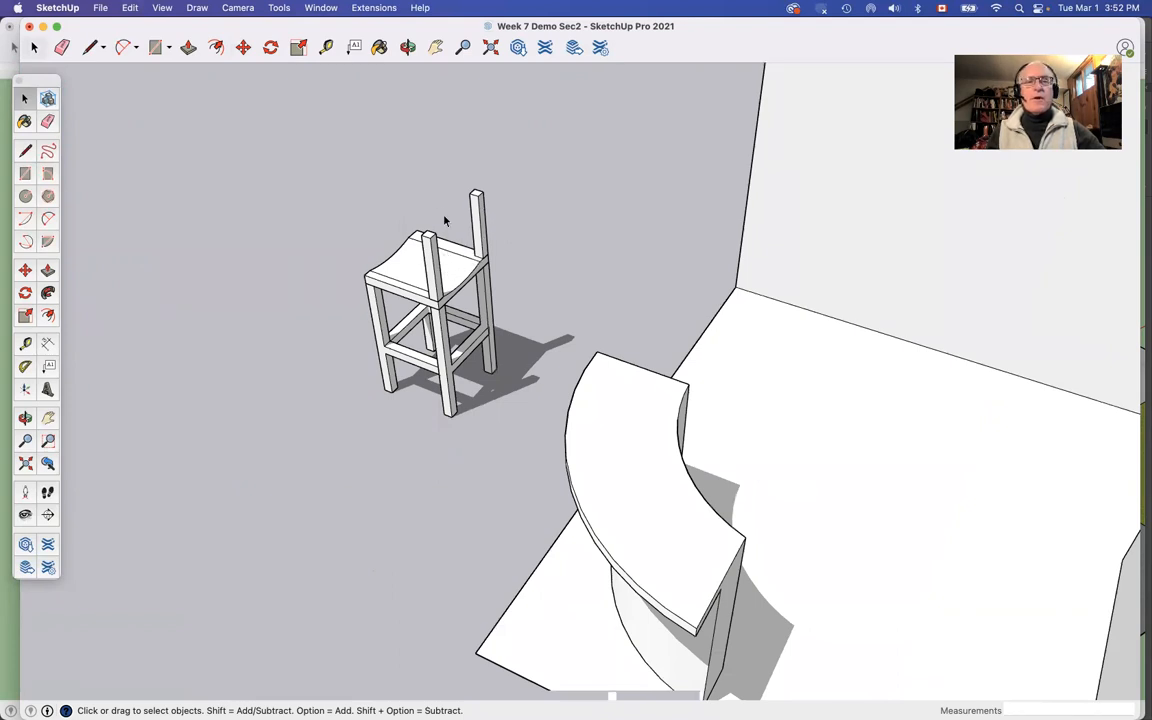
scroll(440, 214, "up", 5)
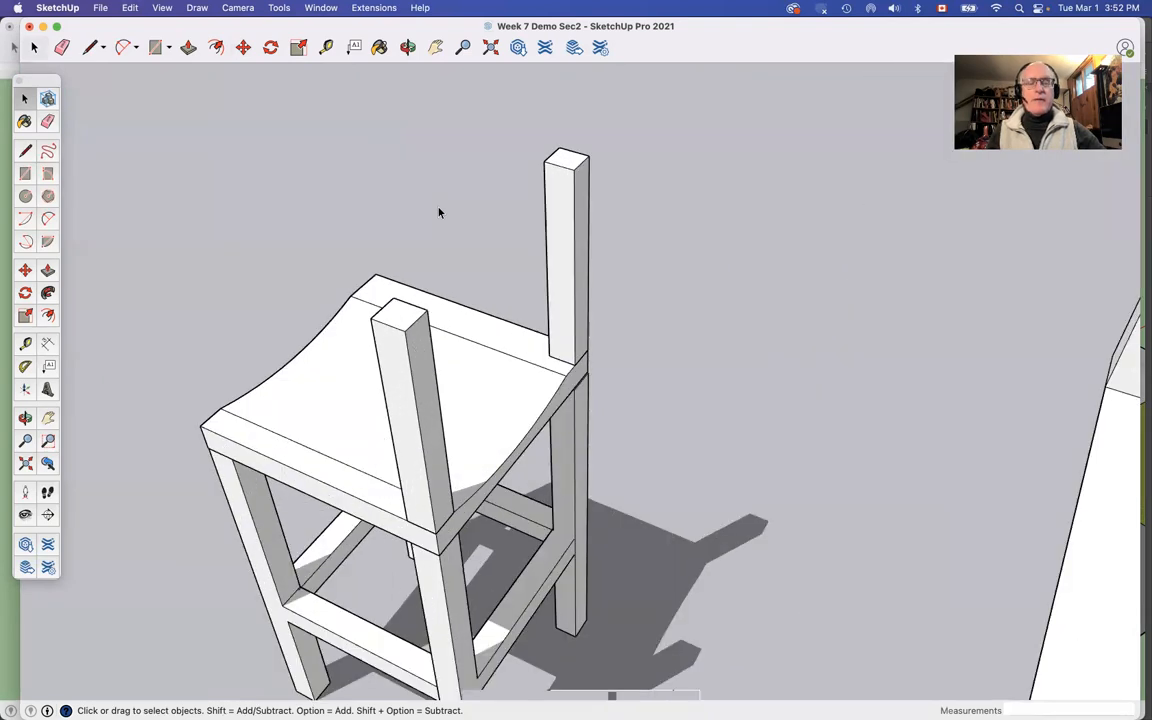
scroll(438, 212, "down", 3)
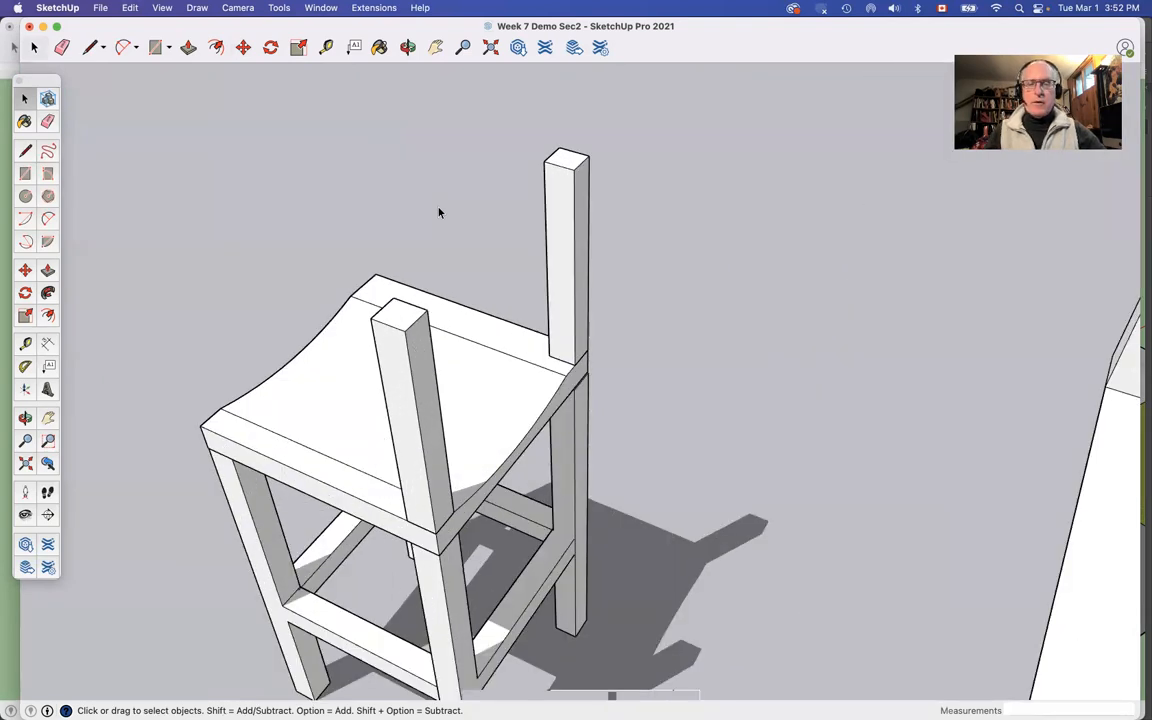
key("o")
left_click_drag(437, 206, 669, 41)
left_click_drag(662, 190, 608, 120)
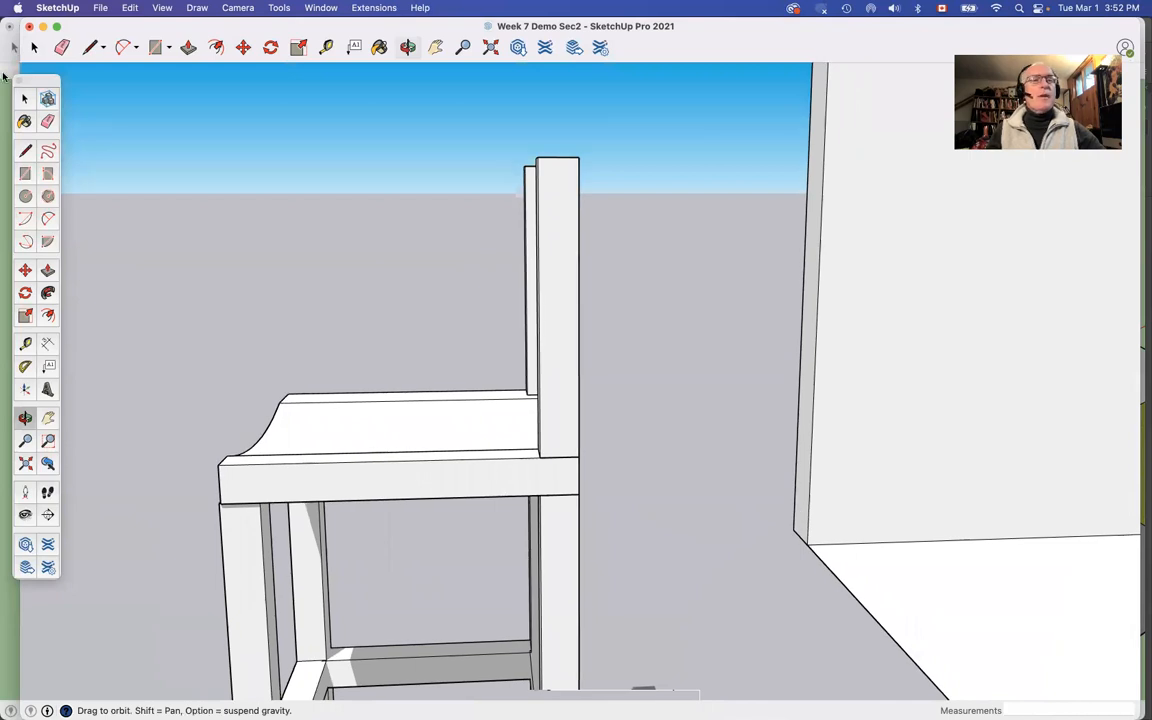
left_click(25, 98)
left_click_drag(516, 140, 633, 471)
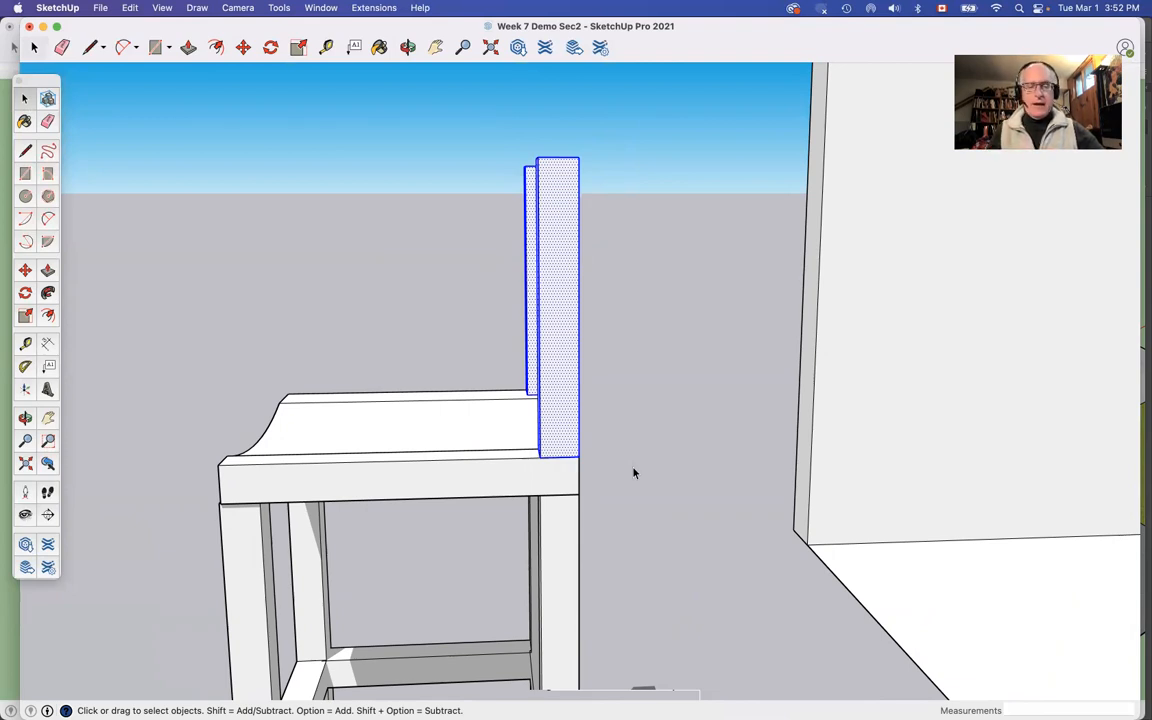
key("q")
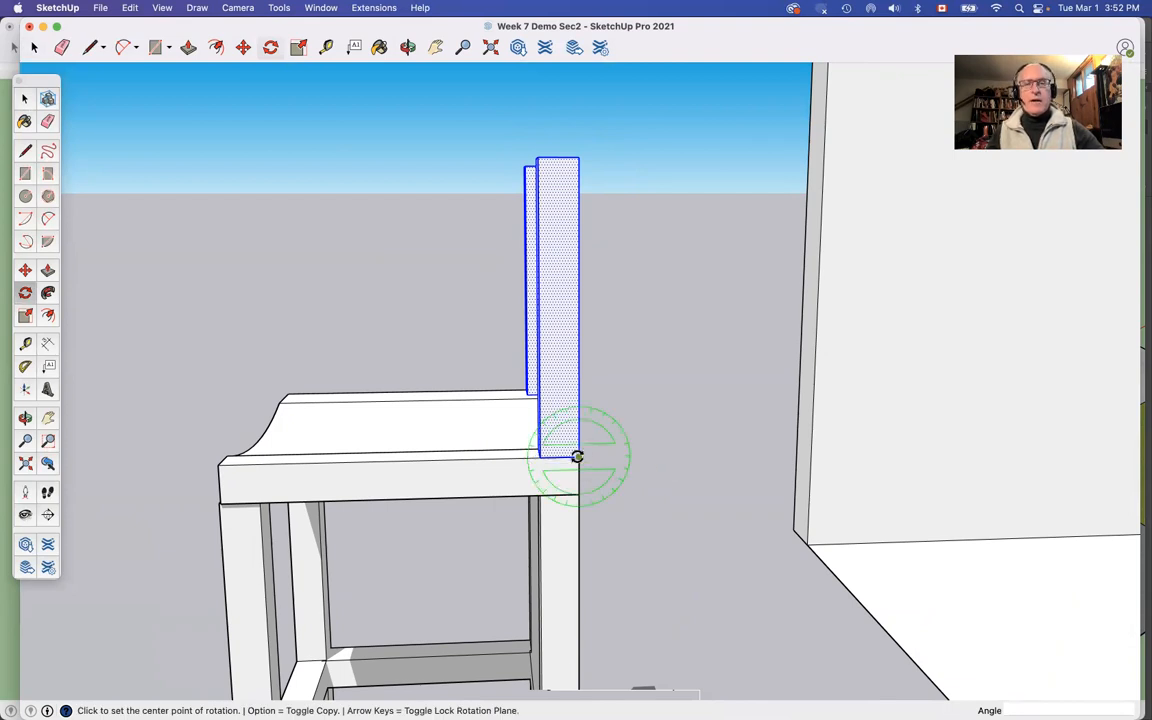
left_click(578, 457)
left_click(669, 427)
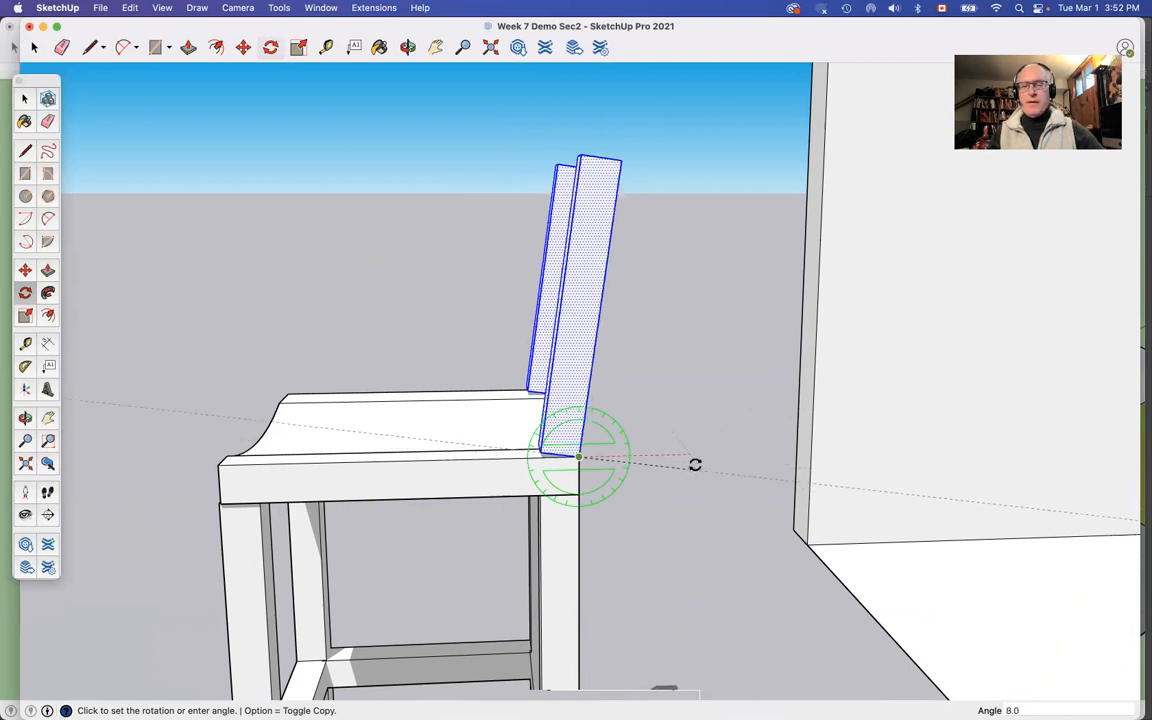
type("6")
key("Return")
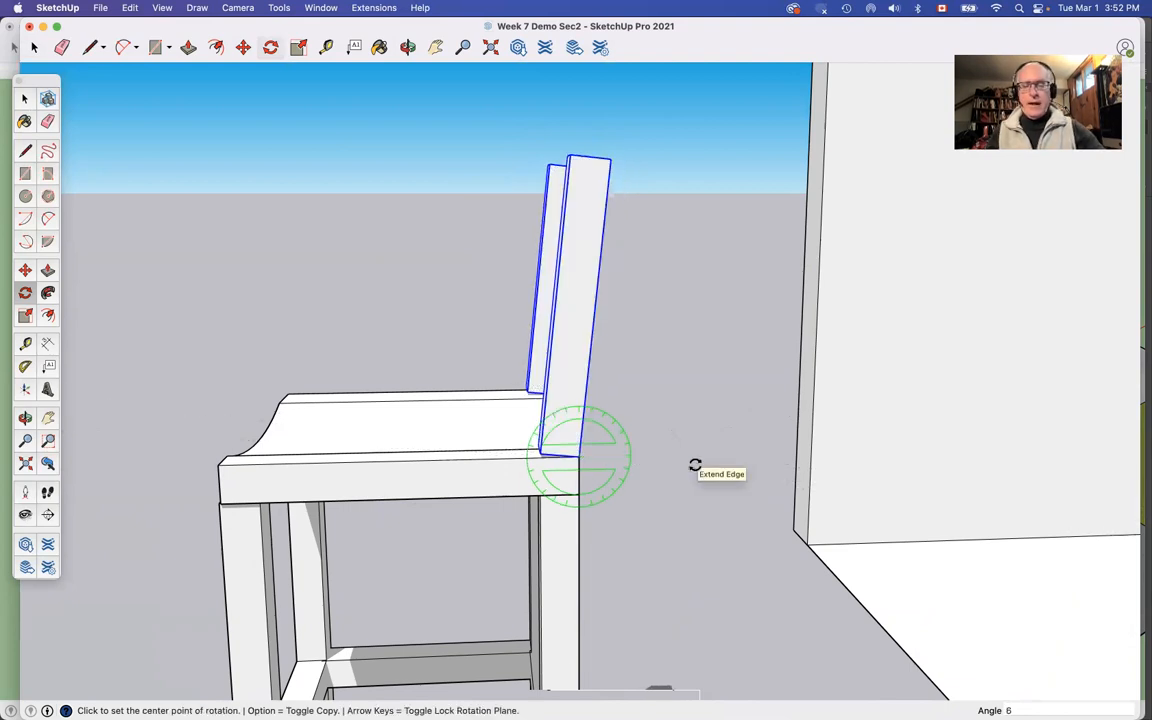
Step: Move both tilted posts down about 15/16 inch so their bases sink into the seat
key("m")
left_click(571, 401)
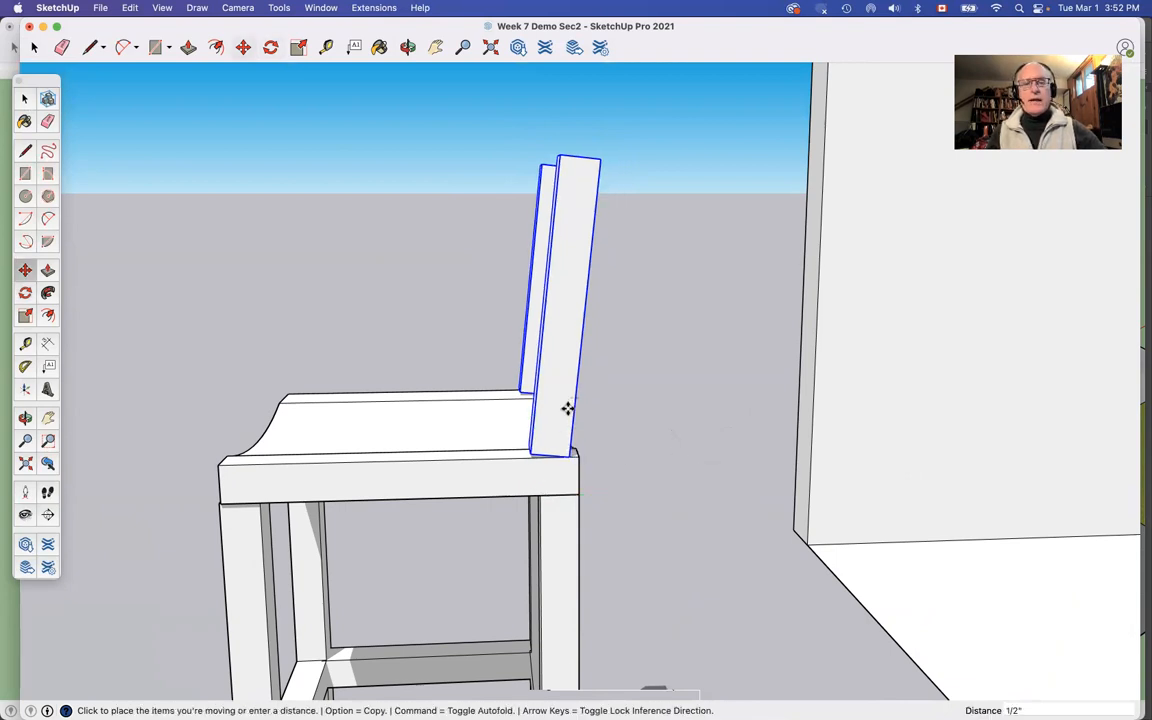
key("Escape")
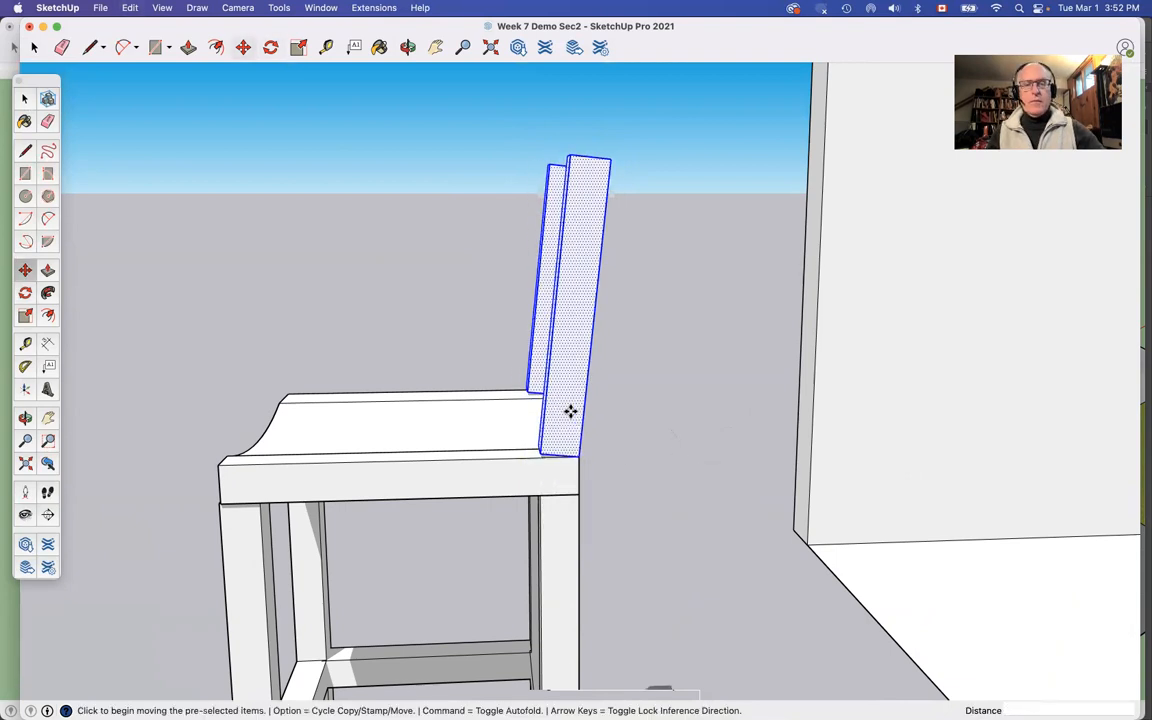
left_click(570, 439)
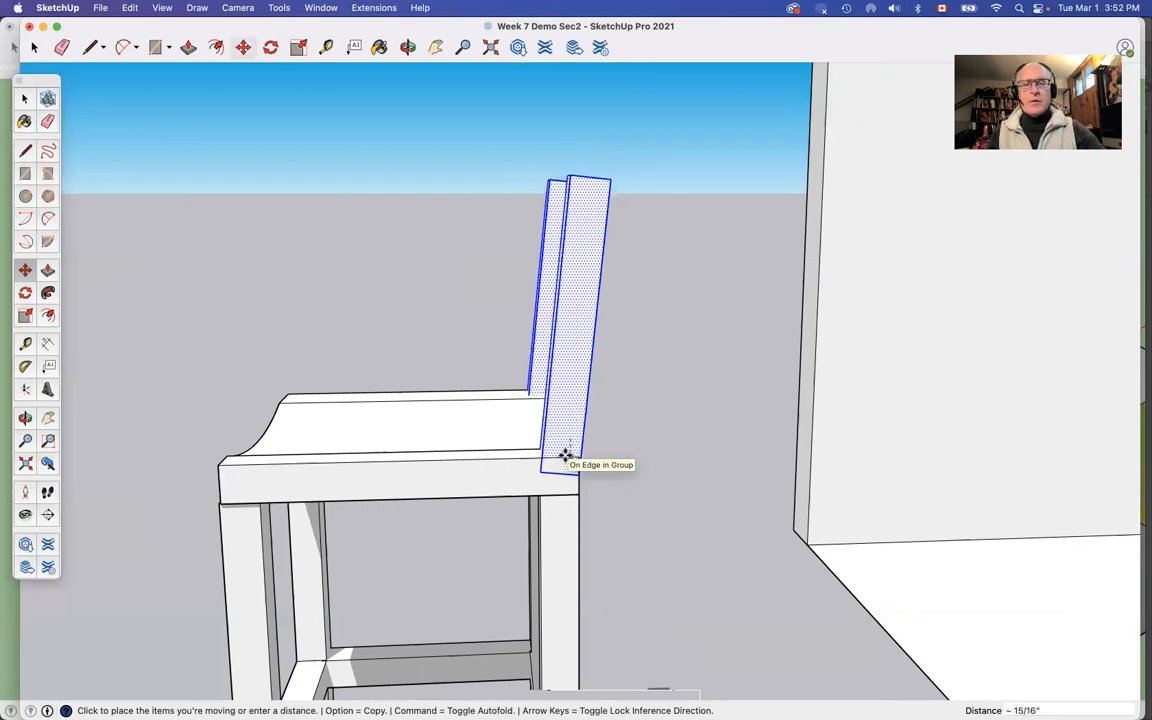
left_click(566, 455)
key("space")
left_click(615, 466)
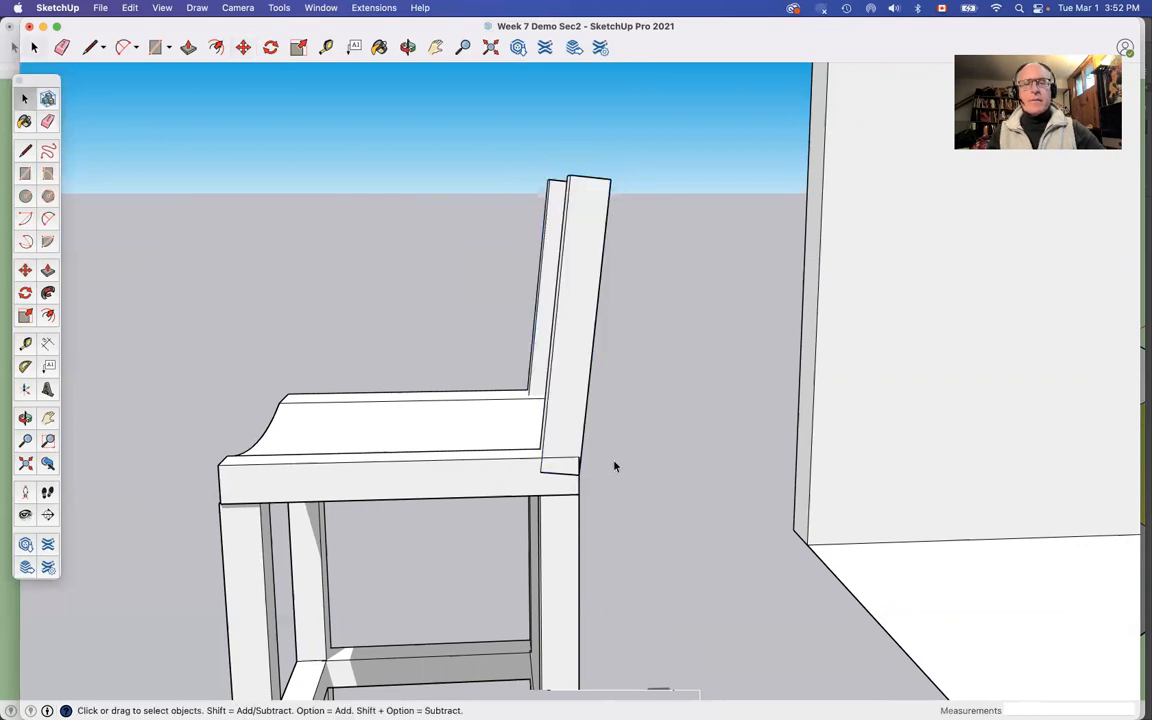
Step: Examine the stool with its tilted posts in the kitchen scene and the pedestal bar stool with its flared base
key("o")
left_click_drag(409, 417, 805, 424)
scroll(805, 427, "down", 5)
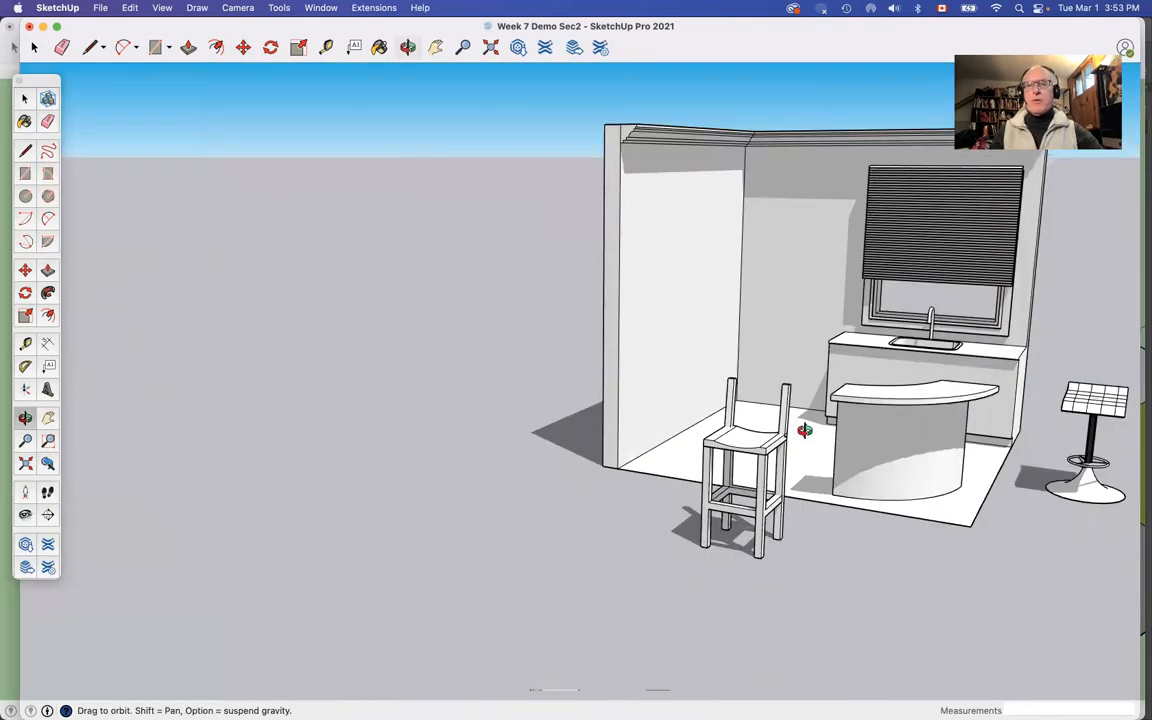
scroll(1117, 434, "up", 8)
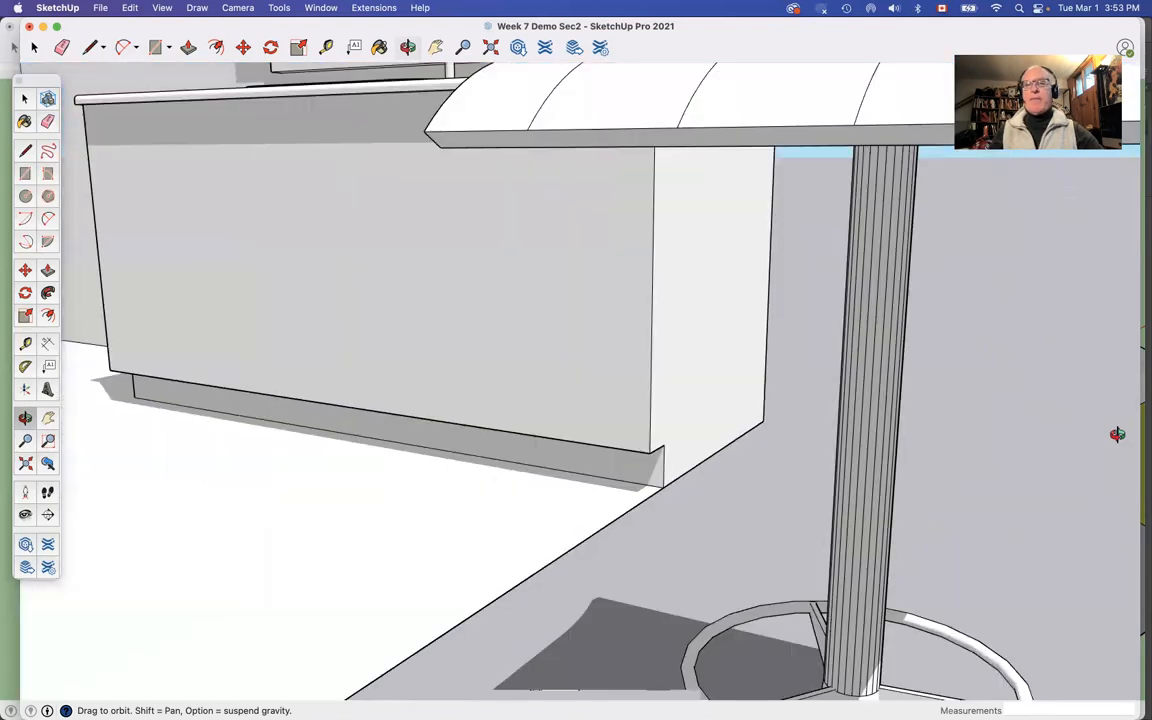
scroll(1117, 434, "down", 4)
left_click_drag(1117, 436, 948, 433)
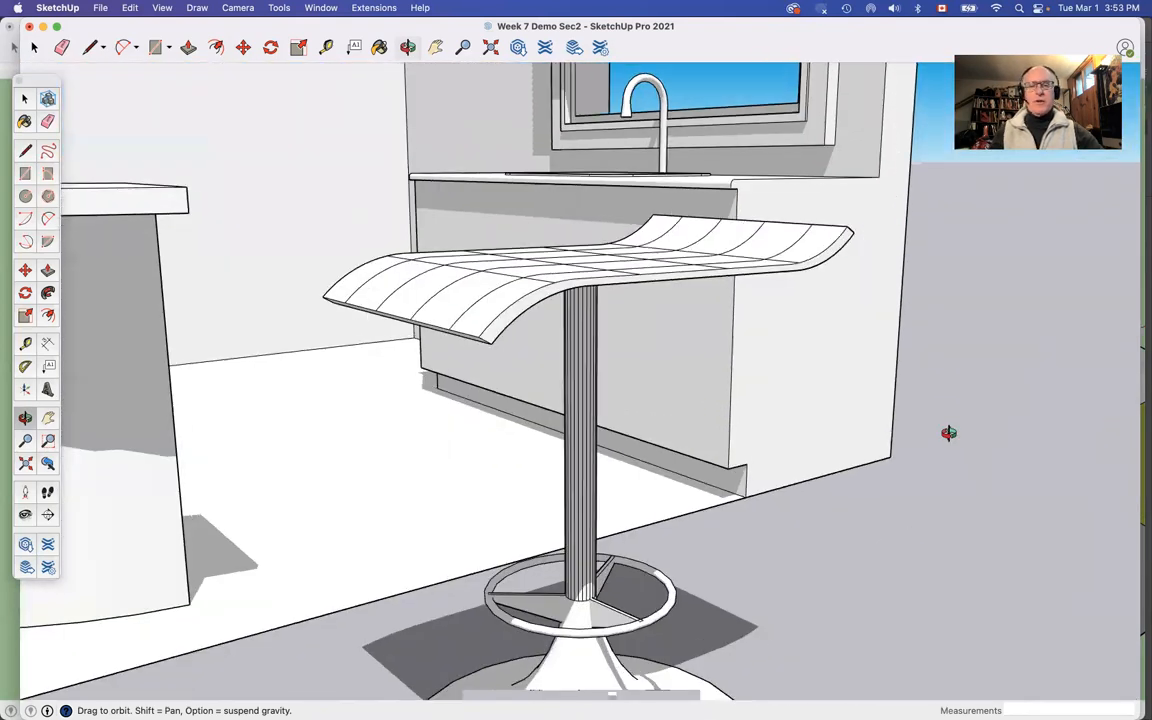
scroll(950, 432, "down", 4)
scroll(862, 520, "up", 4)
scroll(861, 519, "down", 4)
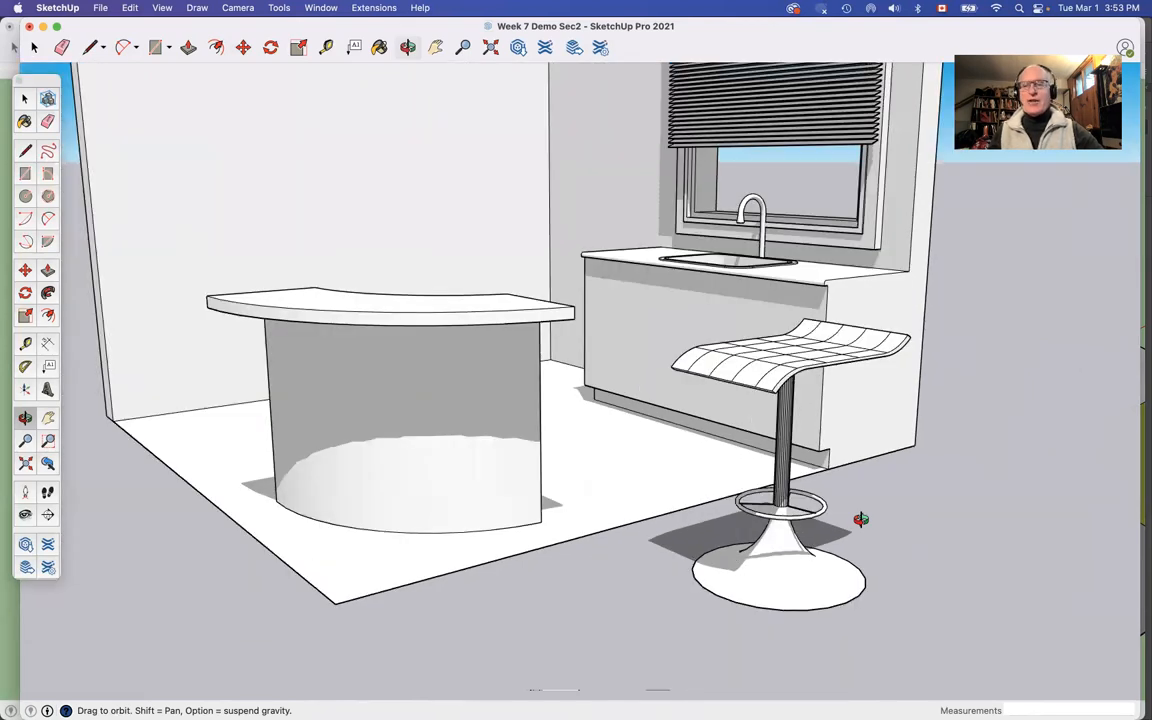
scroll(860, 522, "down", 4)
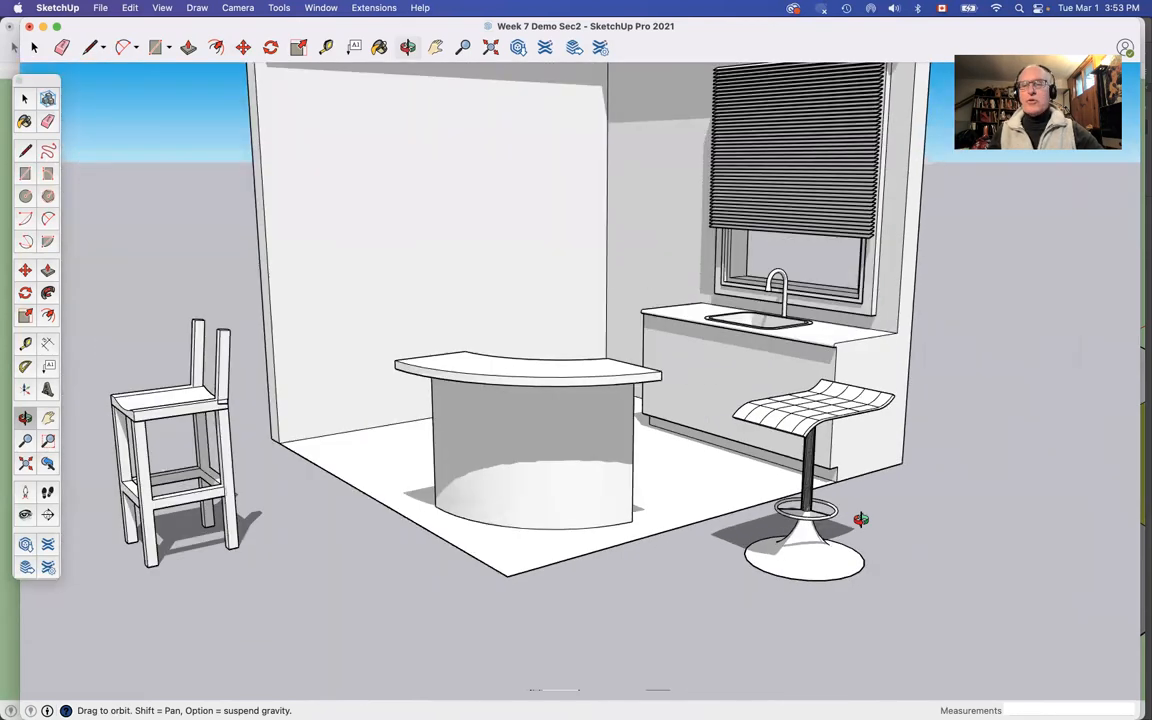
Step: Draw a circle with a radius of about 6 13/16 inches on the ground beside the pedestal stool's base
scroll(987, 594, "down", 2)
scroll(991, 594, "up", 3)
scroll(991, 594, "up", 5)
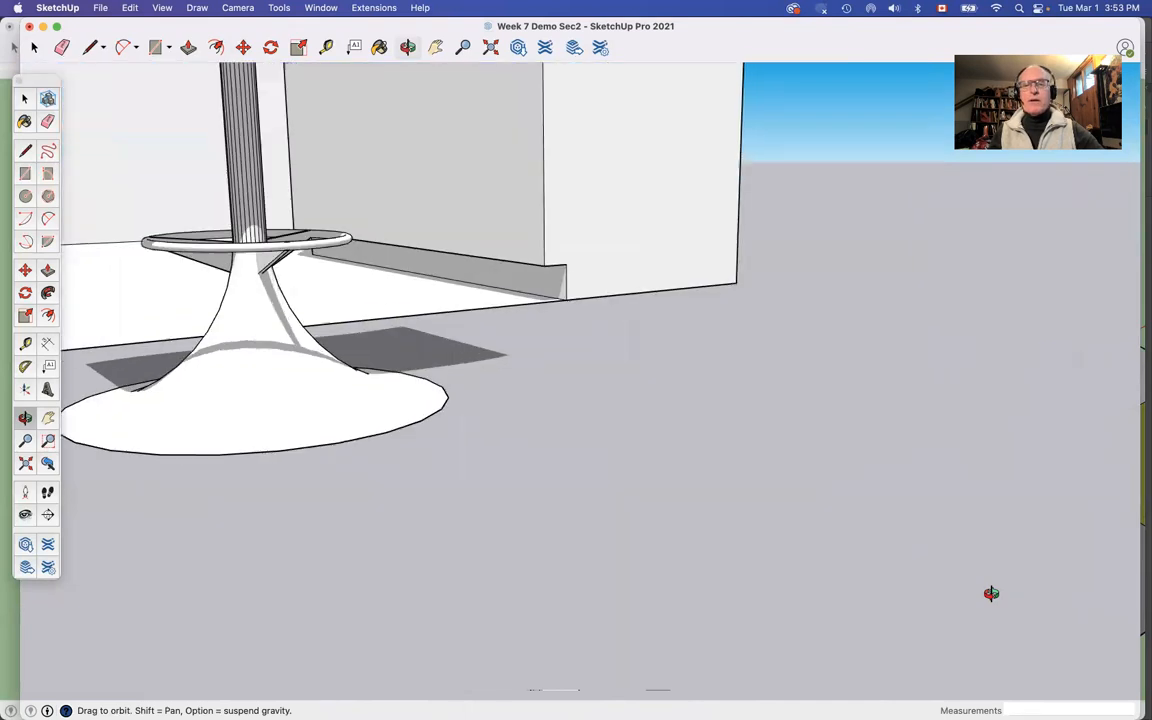
left_click(25, 196)
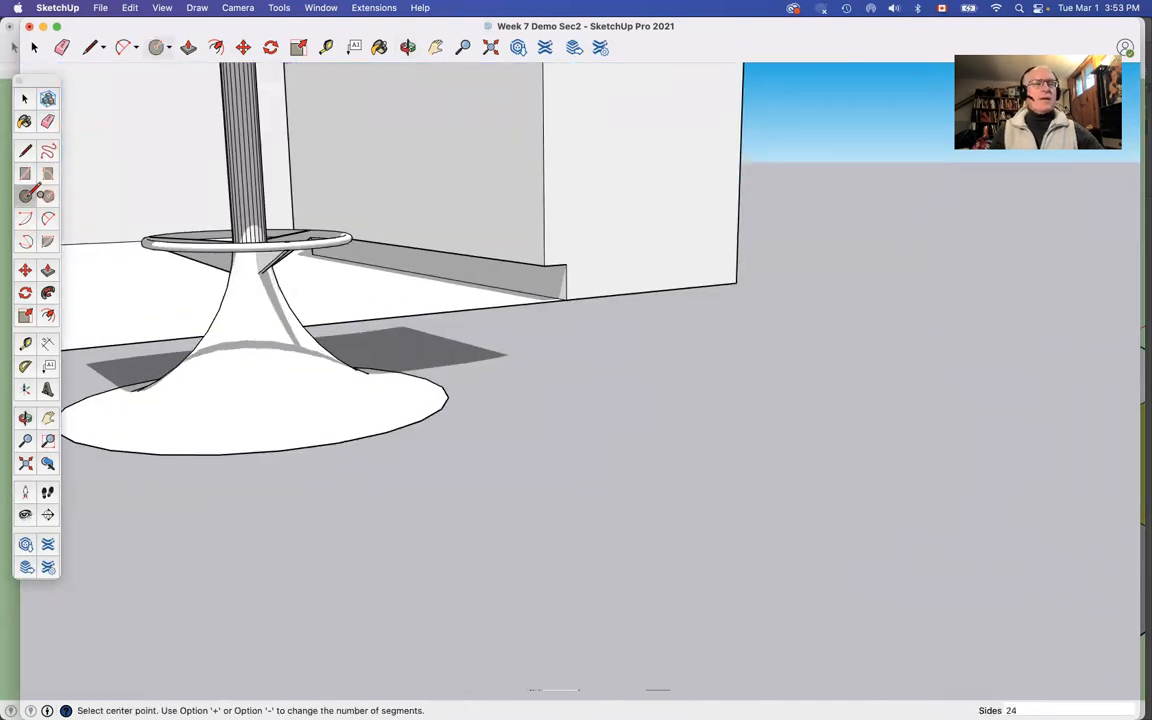
left_click(804, 466)
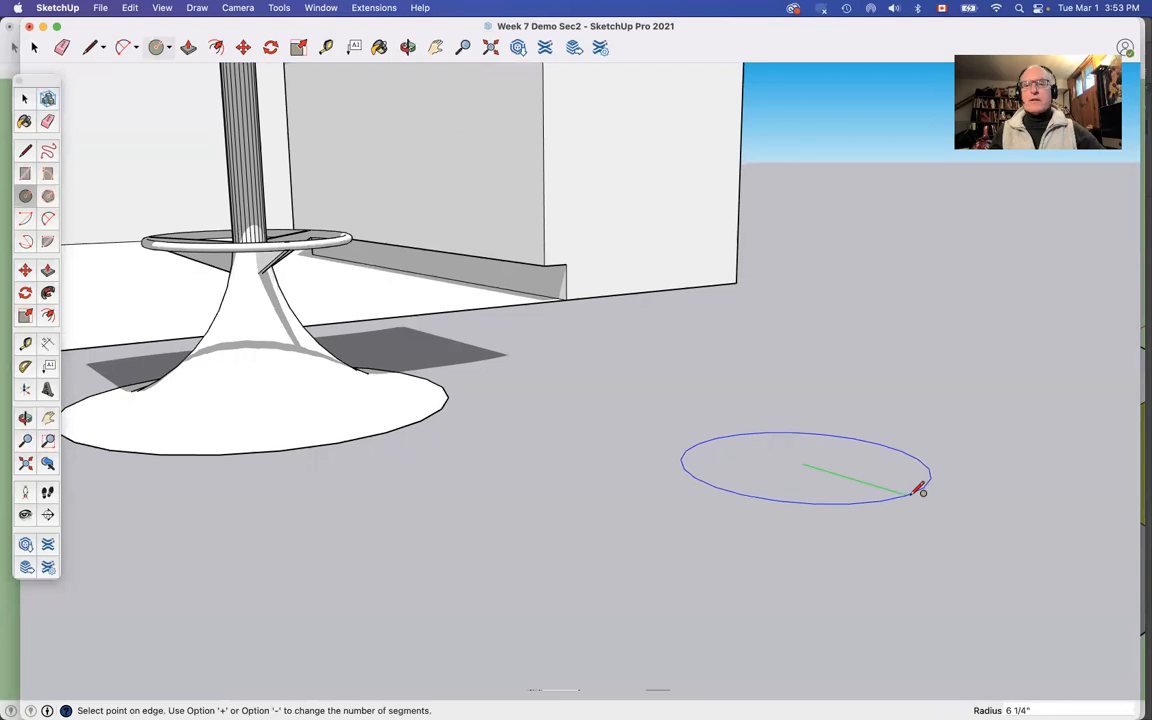
left_click(925, 493)
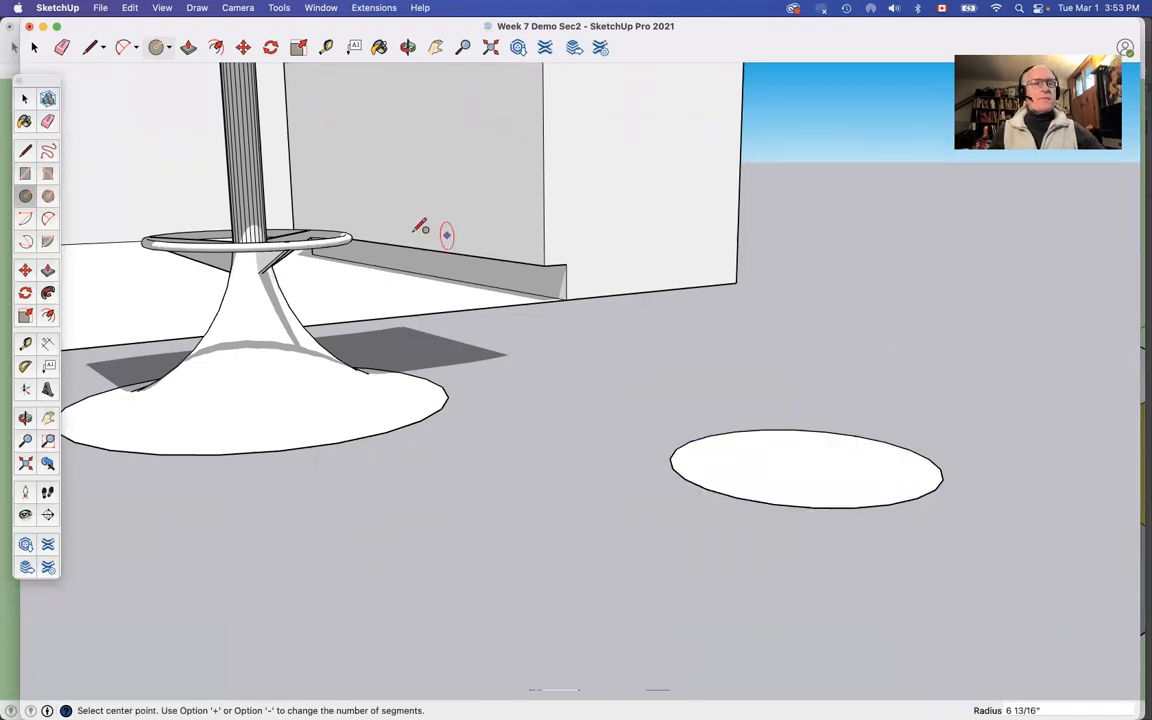
Step: Draw a concave arc from the circle's edge to a point directly above its centre, about 10 13/16 inches end to end
left_click(47, 217)
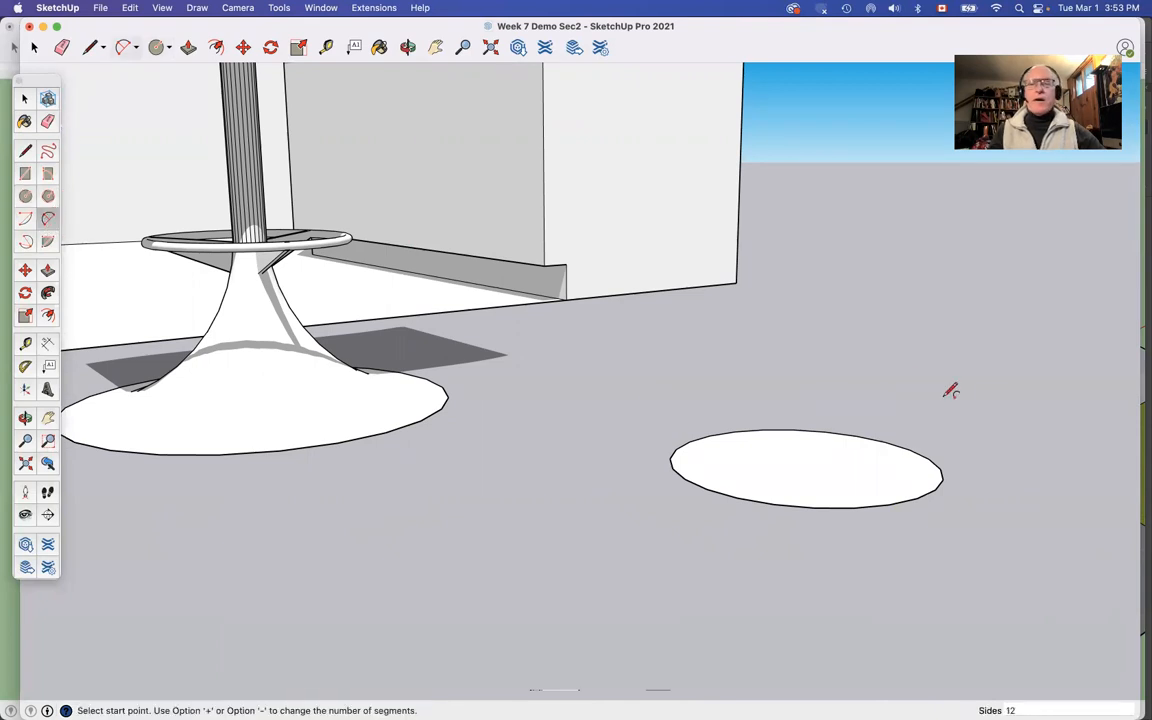
left_click(937, 488)
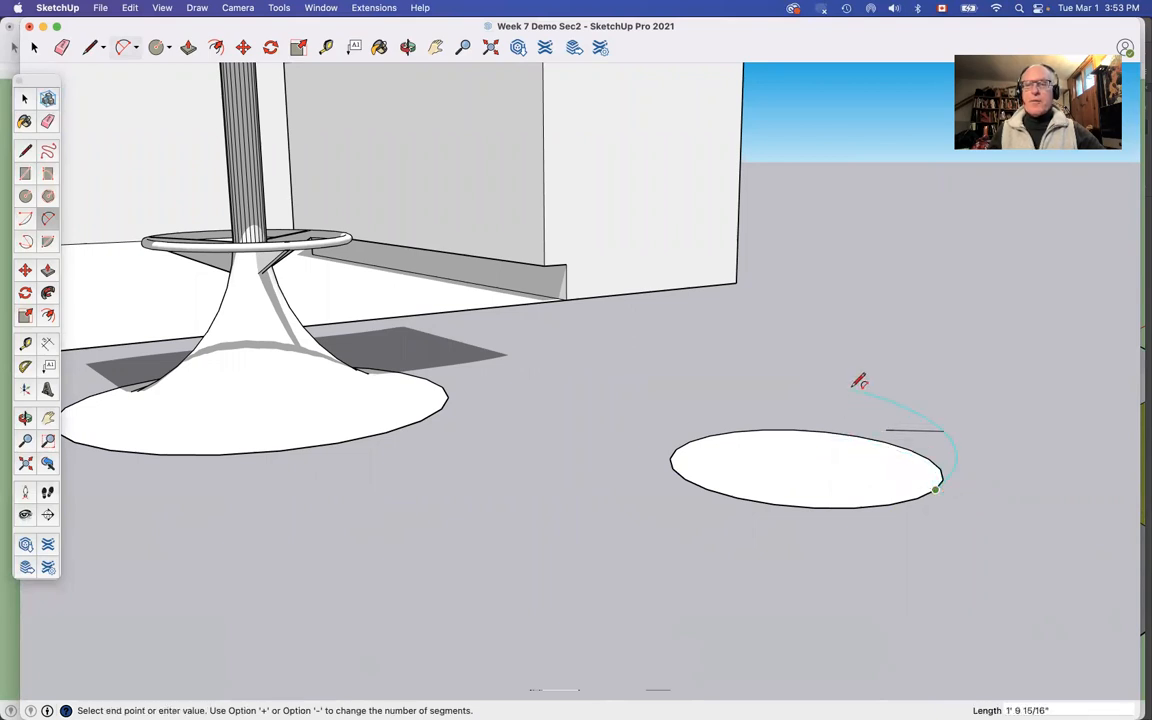
left_click(812, 301)
left_click(826, 346)
Step: Close the arc into a vertical profile face with lines from its upper end to the circle's centre and out to the edge
key("l")
left_click(811, 301)
key("Escape")
left_click(802, 463)
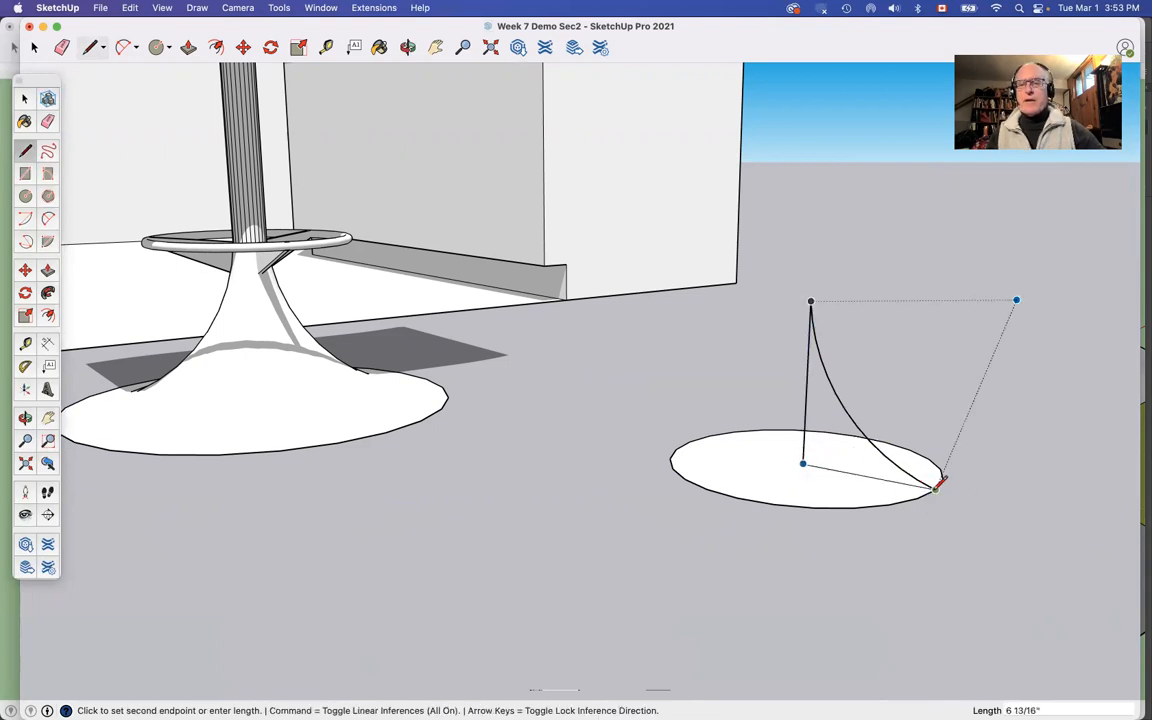
left_click(938, 486)
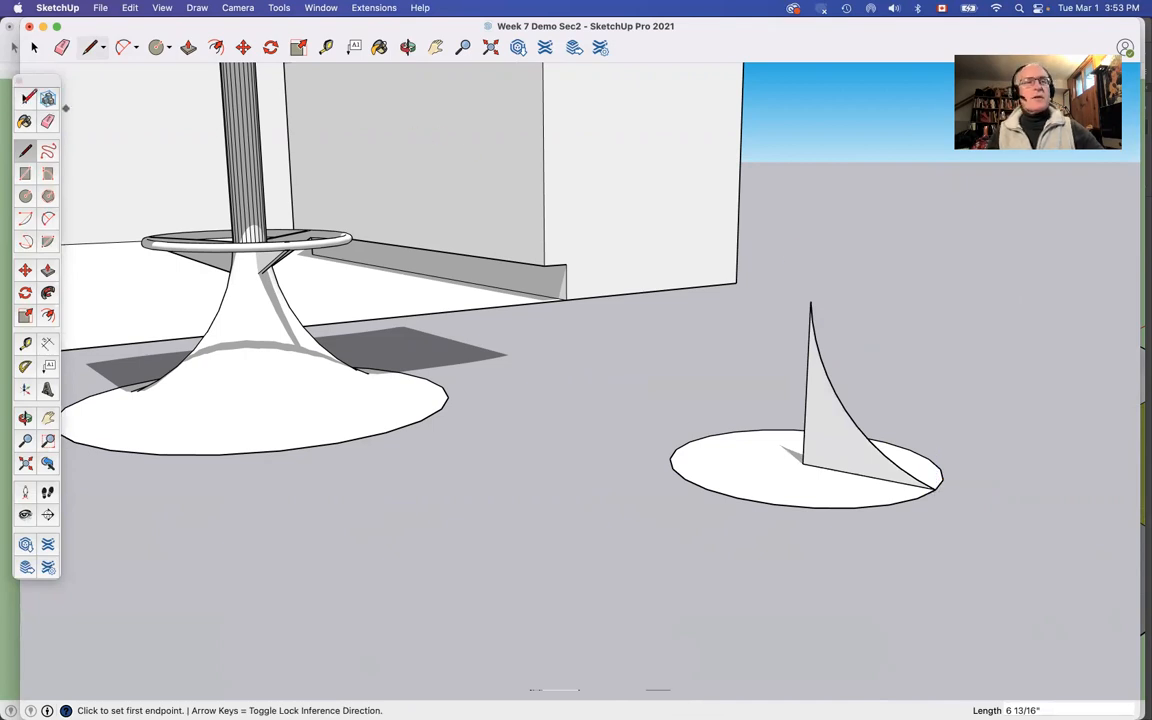
Step: Revolve the curved profile face around the circle's edge with Follow Me to form a flared pedestal base
left_click(25, 99)
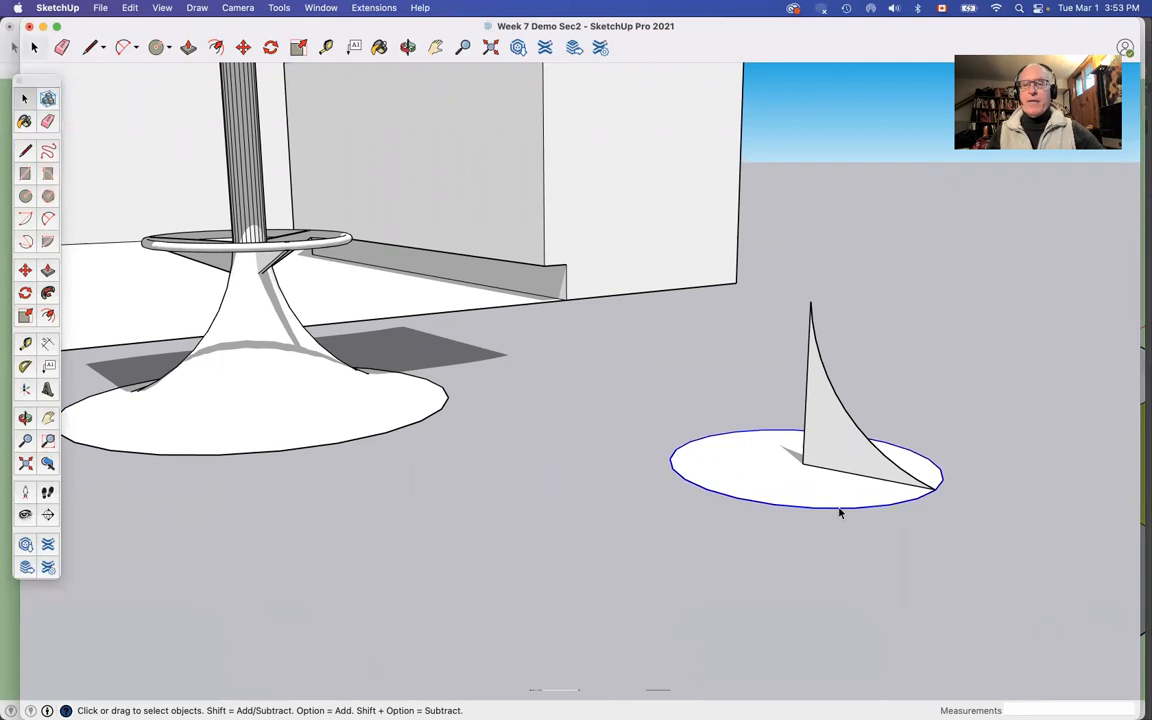
left_click(47, 292)
left_click(840, 424)
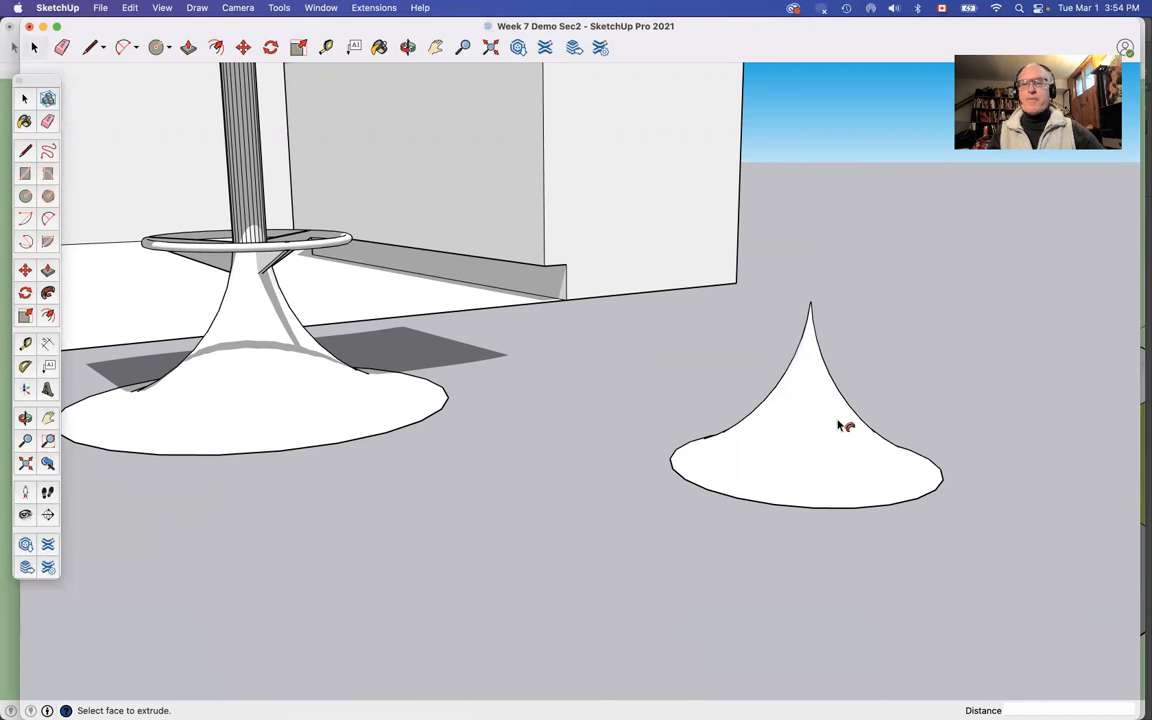
left_click_drag(836, 418, 845, 455)
scroll(845, 455, "down", 10)
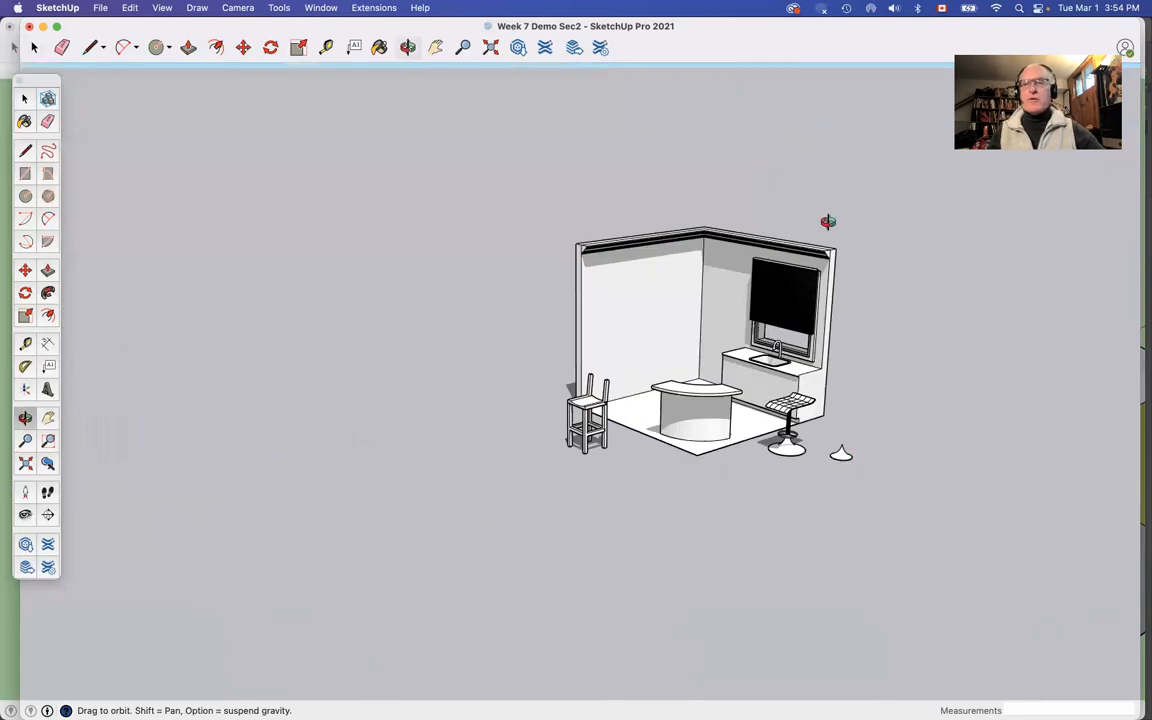
mouse_move(669, 699)
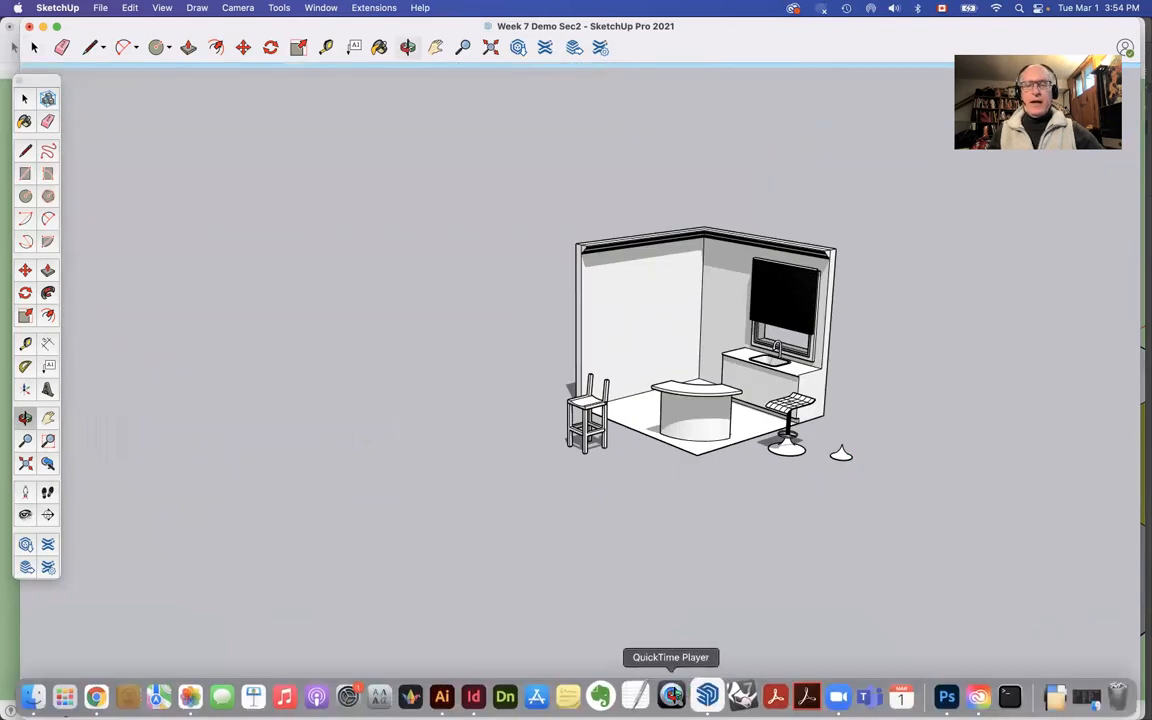